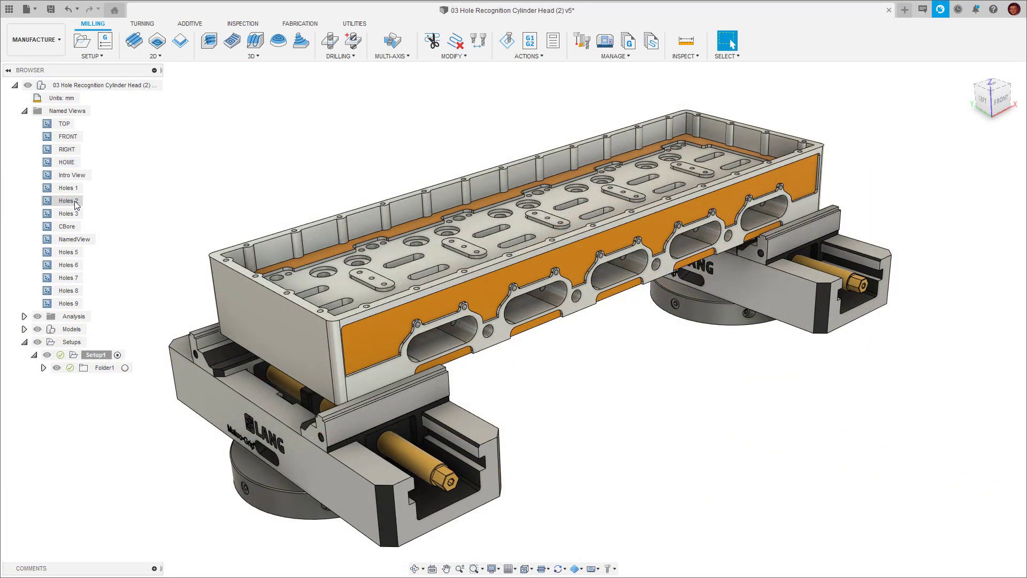
Step: Step through saved views Holes 2, Holes 3, NamedView, Holes 5, 7 and 8, ending on Holes 9
double_click(68, 201)
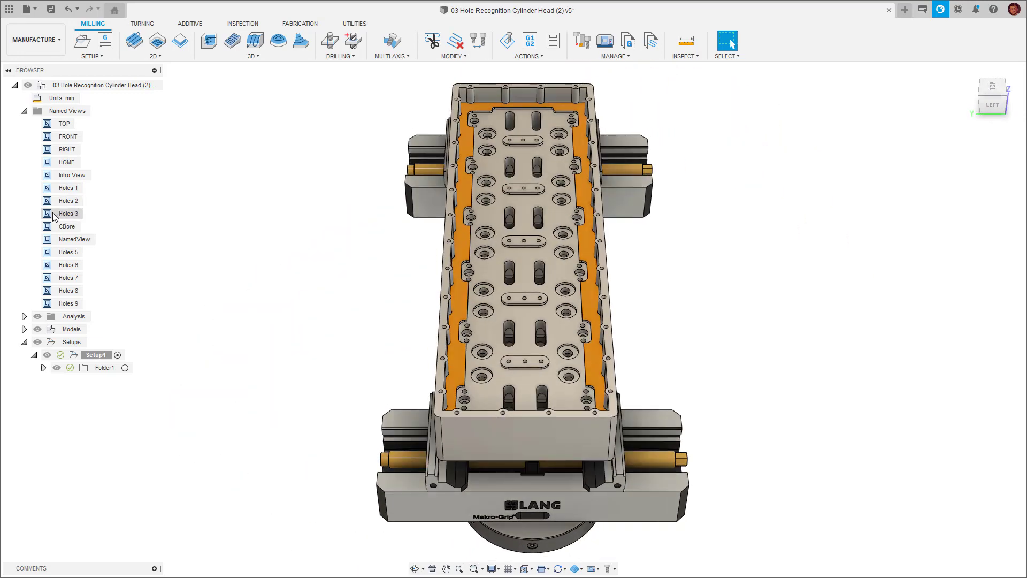
double_click(54, 214)
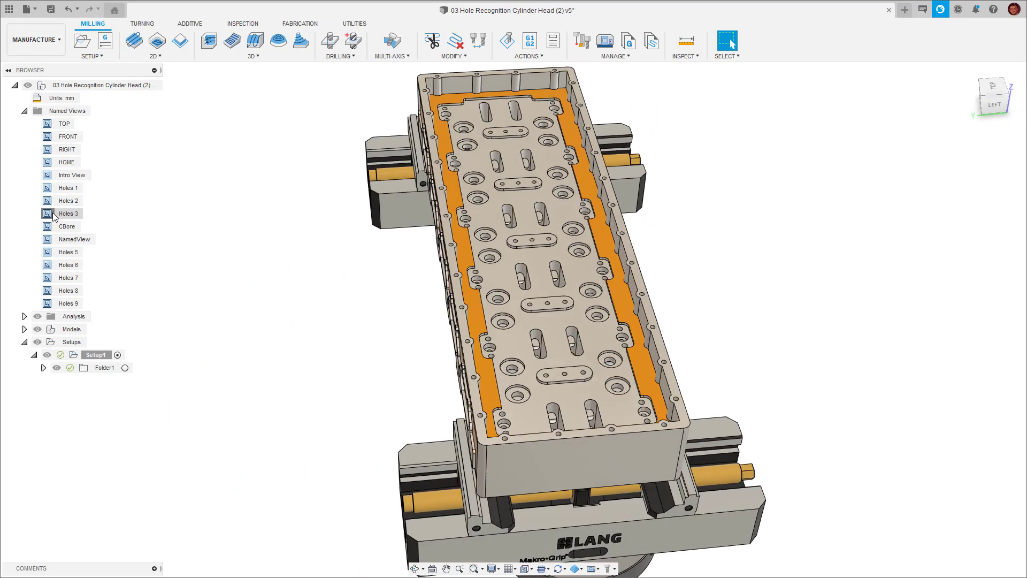
double_click(63, 241)
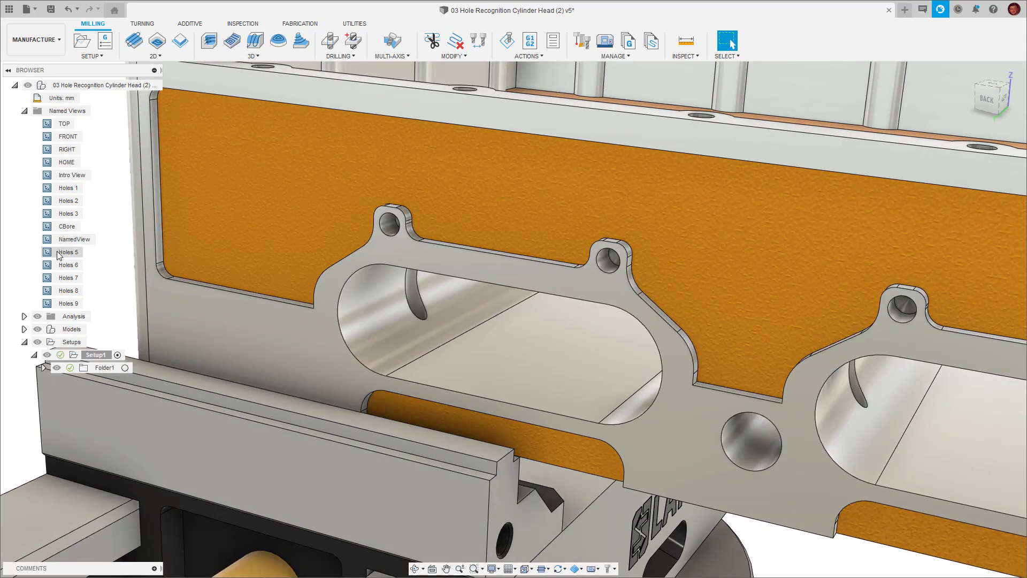
double_click(59, 254)
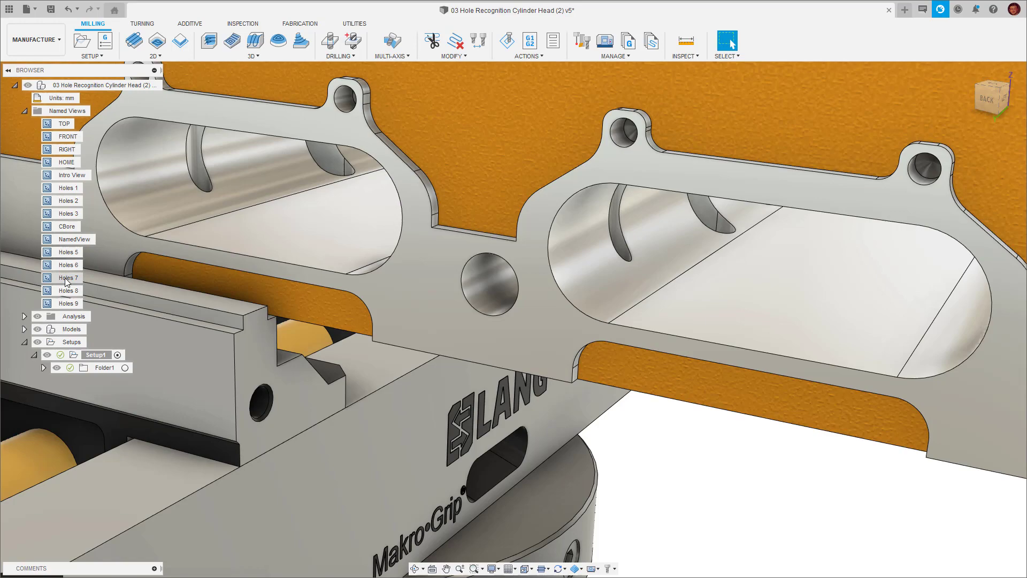
double_click(65, 277)
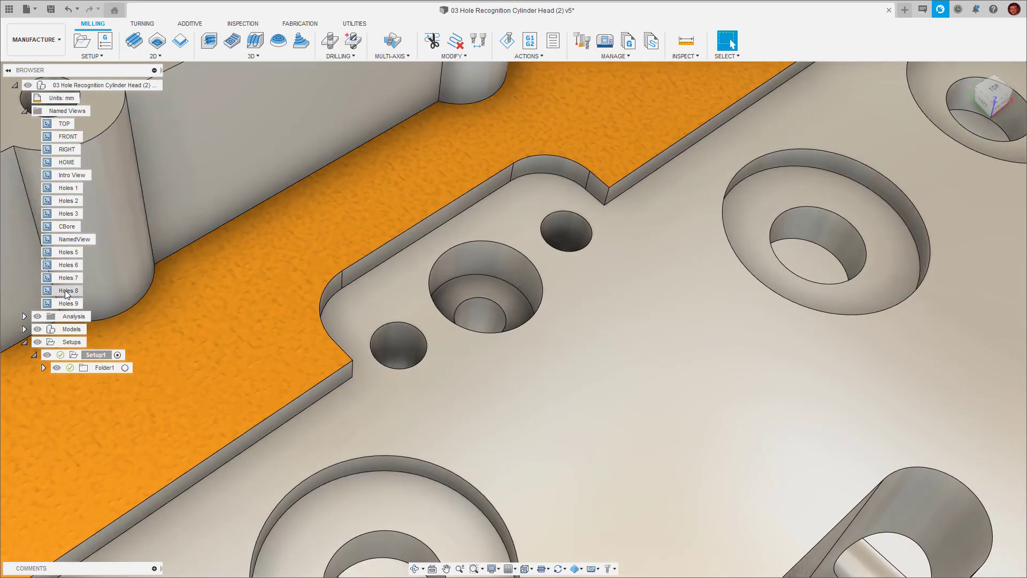
double_click(65, 290)
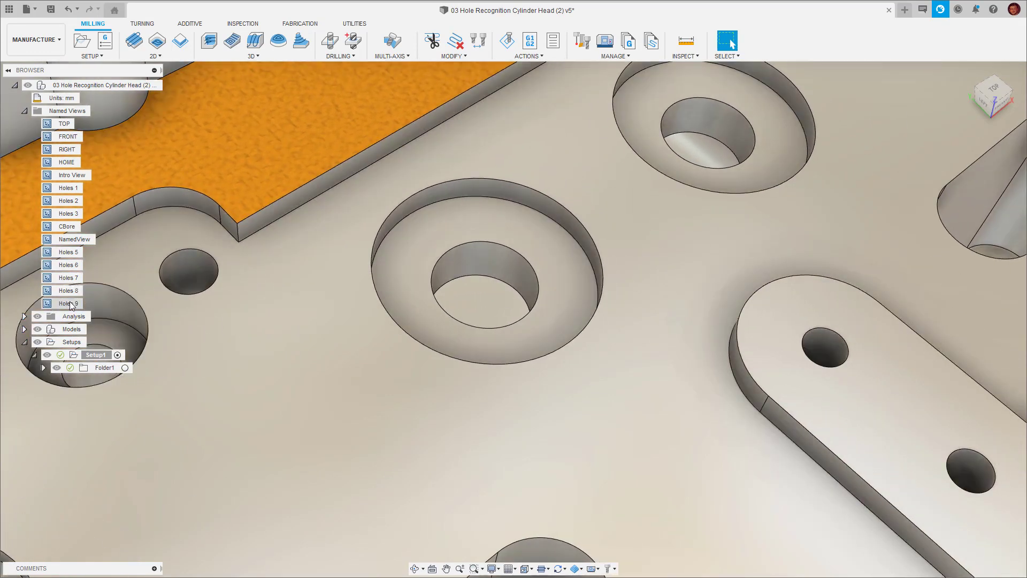
double_click(68, 303)
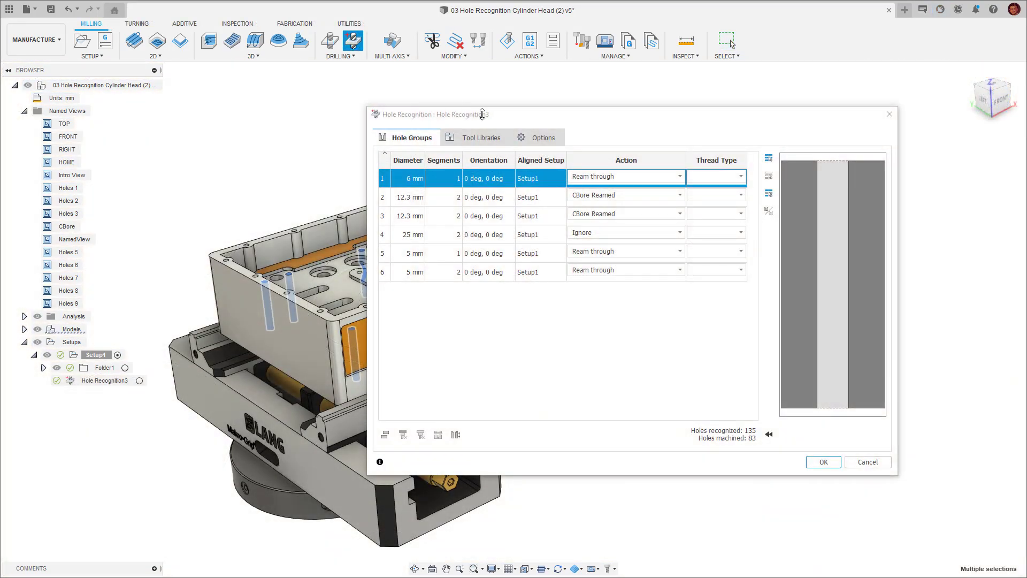
Step: Set both 12.3 mm hole groups to Clearance CBore and the 25 mm group to Reamed CBore
click(547, 197)
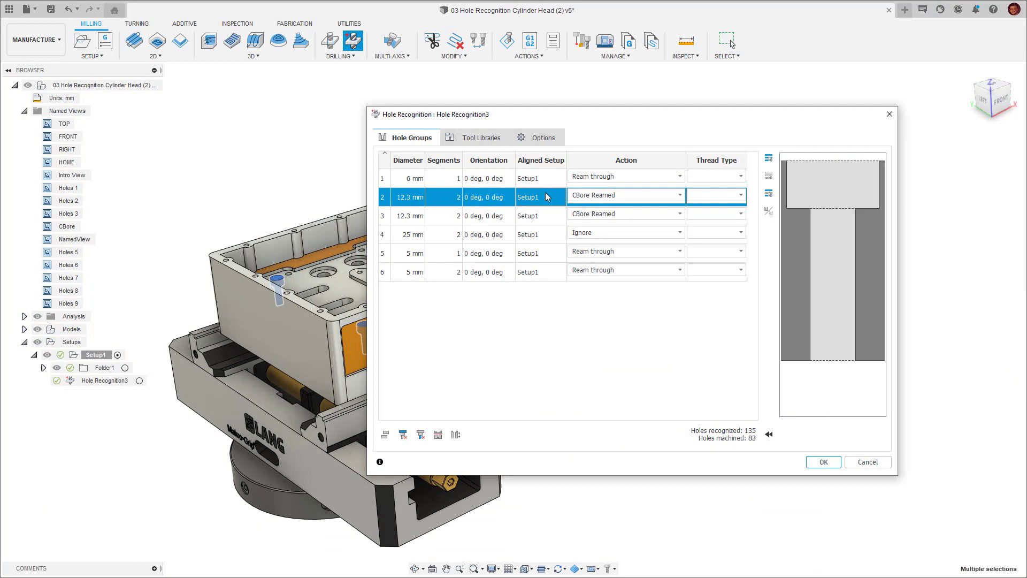
click(607, 197)
click(606, 219)
click(598, 217)
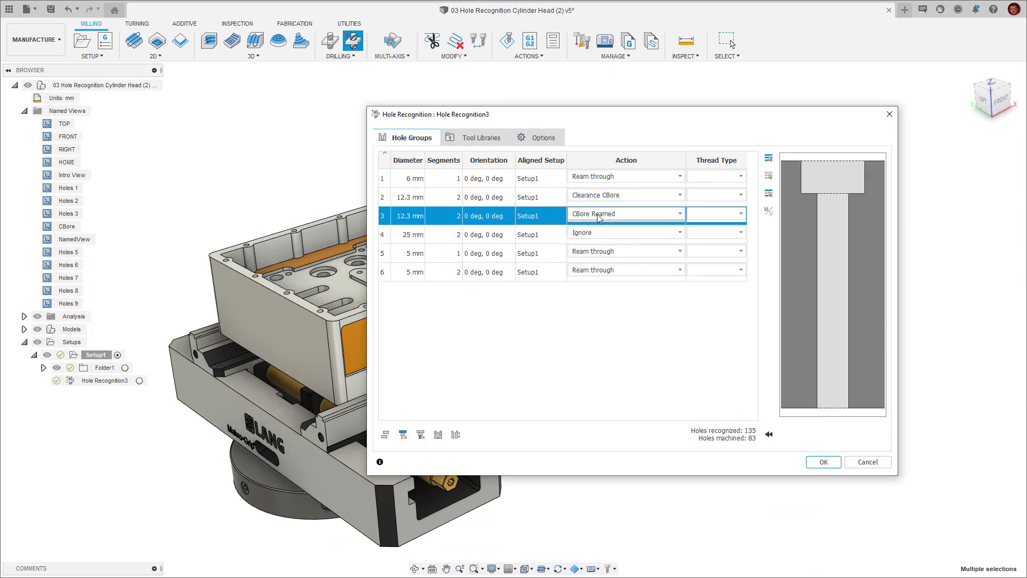
click(598, 216)
click(603, 236)
click(547, 241)
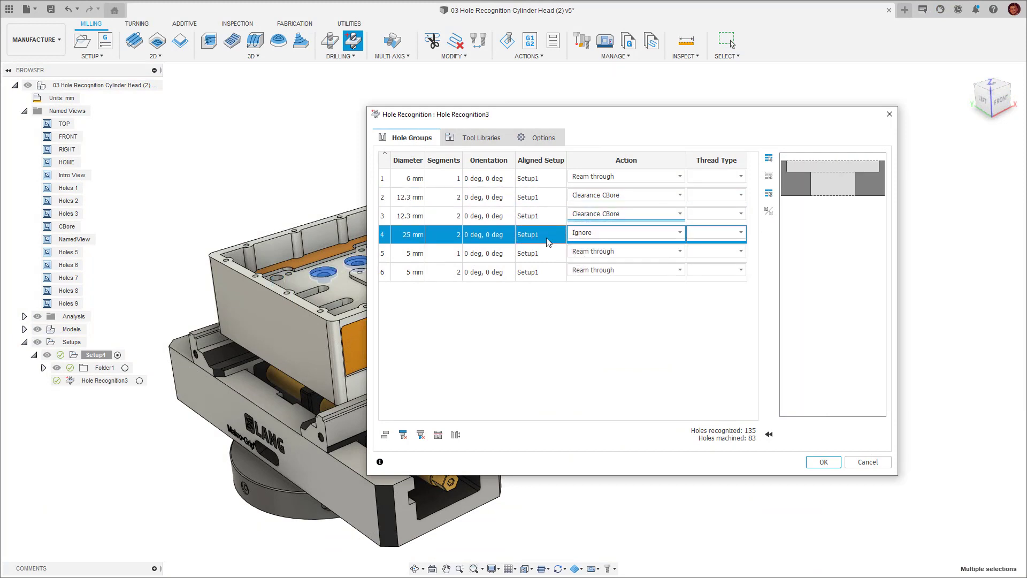
click(605, 232)
click(594, 269)
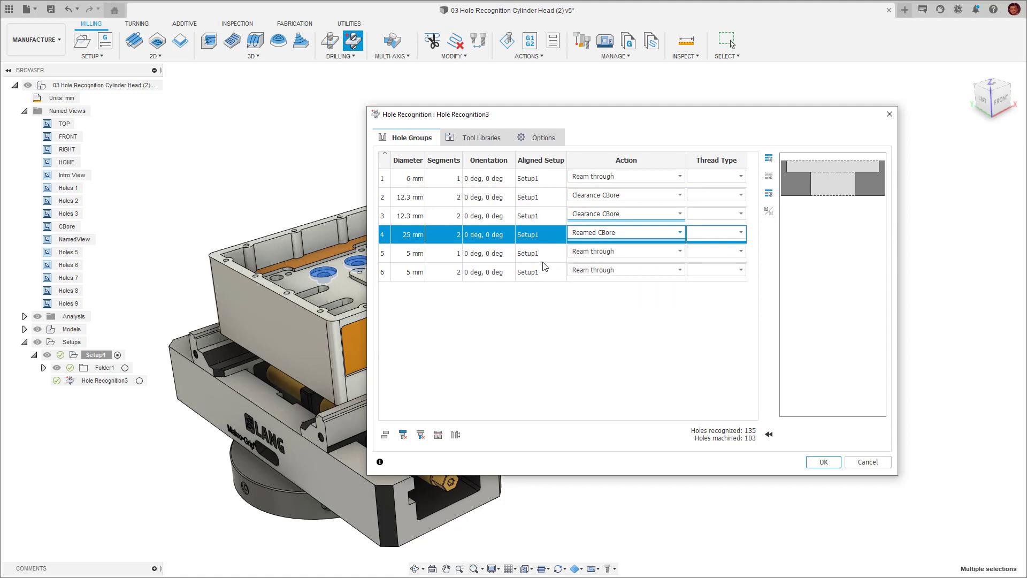
Step: Set the single-segment and two-segment 5 mm hole groups to Blind tapped
click(530, 256)
click(593, 252)
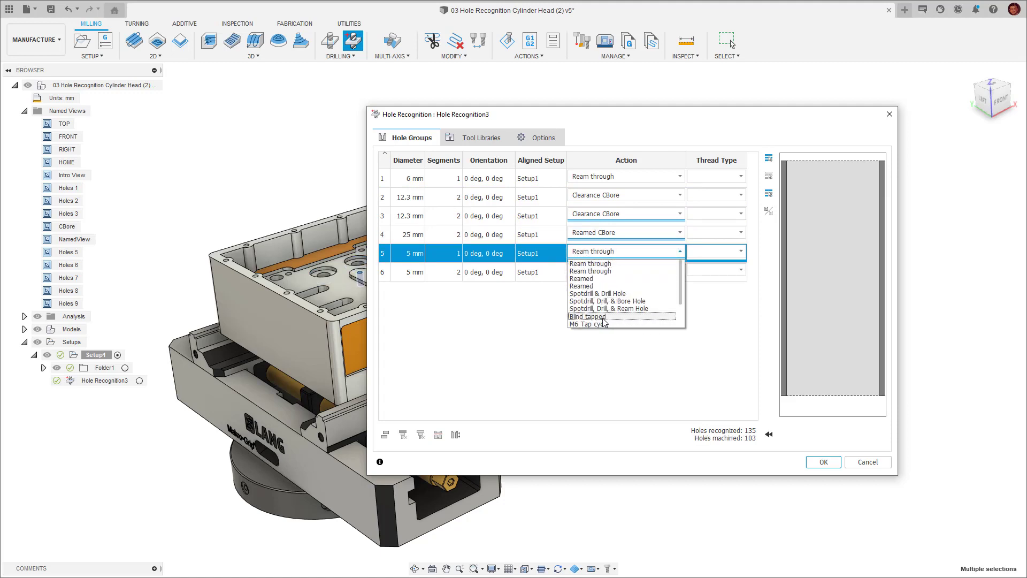
click(603, 316)
click(593, 270)
click(594, 270)
click(605, 335)
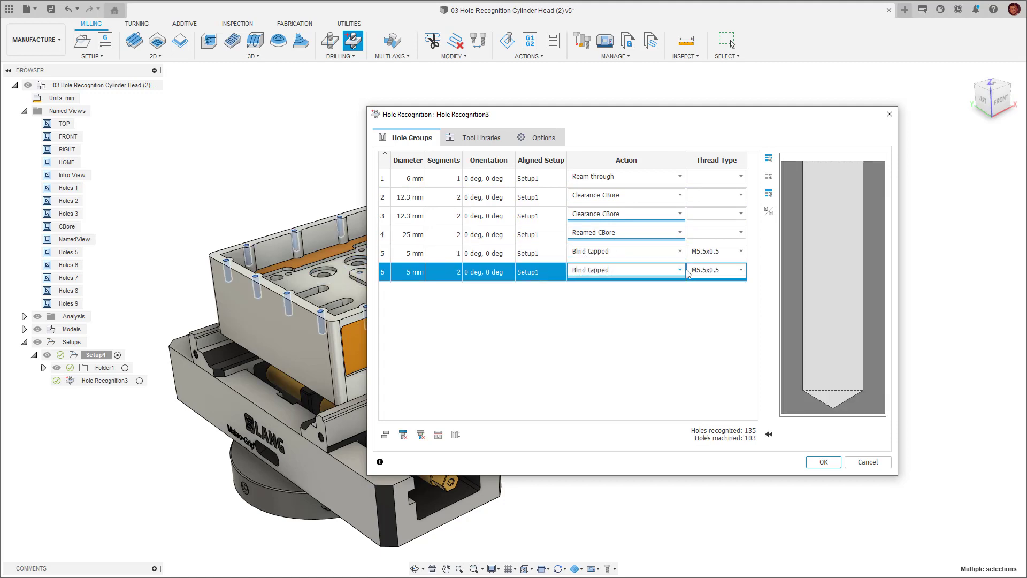
Step: Give both 5 mm groups an M6x1 thread type and confirm the hole recognition
click(715, 250)
click(715, 251)
click(705, 285)
click(717, 270)
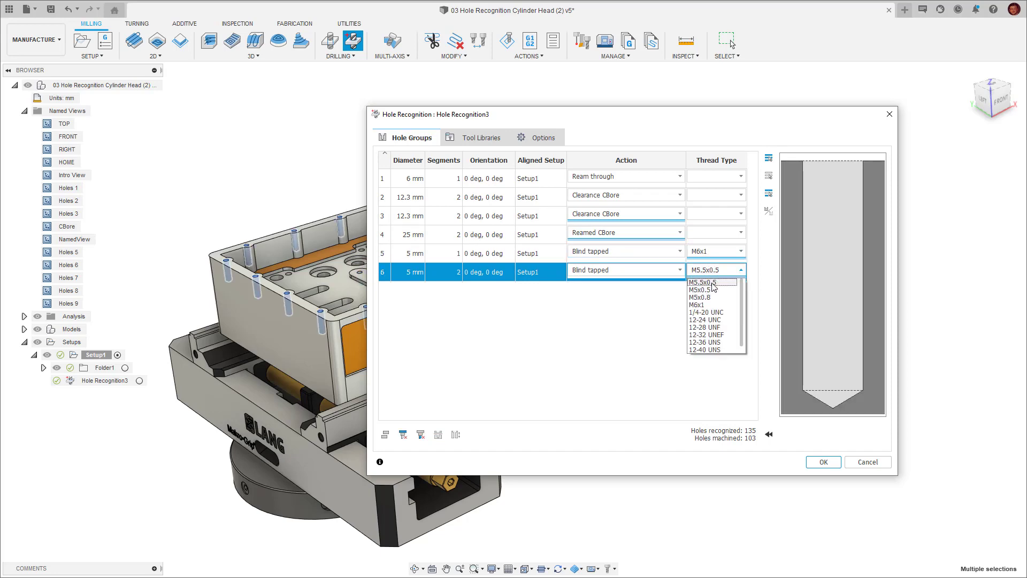
click(698, 304)
click(818, 463)
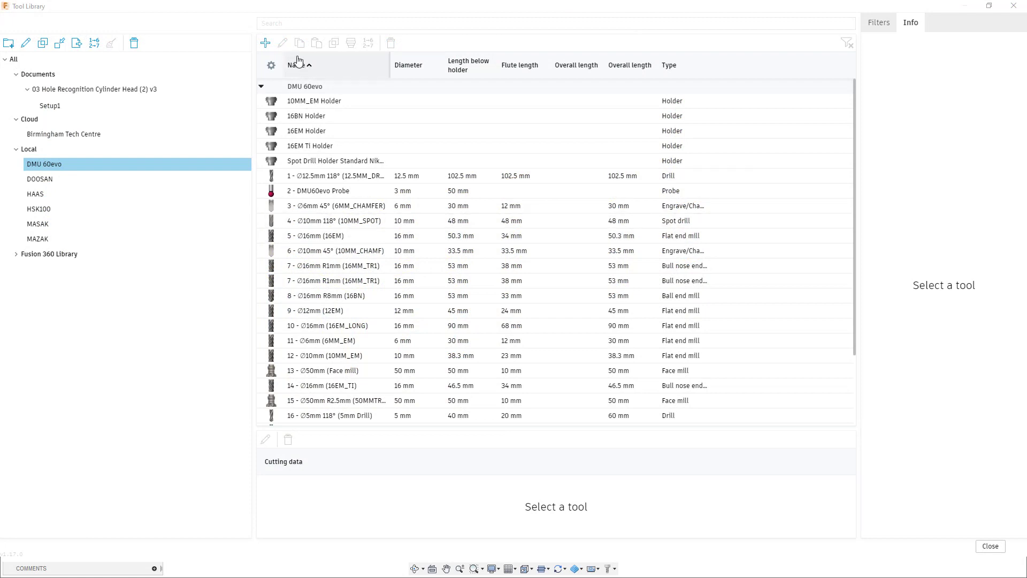
Step: Add a new right-hand tap described as 'M6 Tap', reusing that text as its product id
click(265, 42)
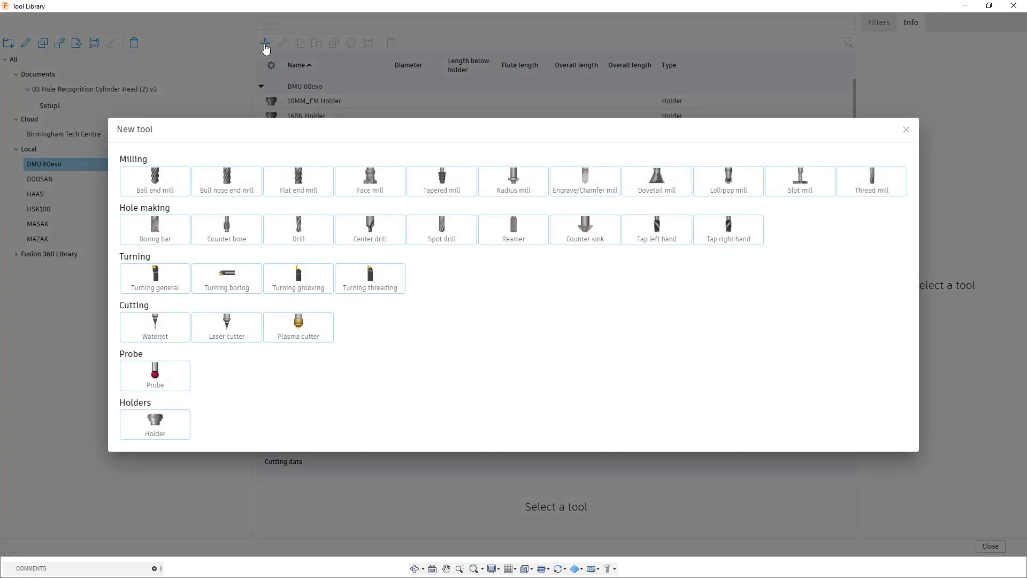
click(726, 226)
click(255, 71)
text(M6 Tap)
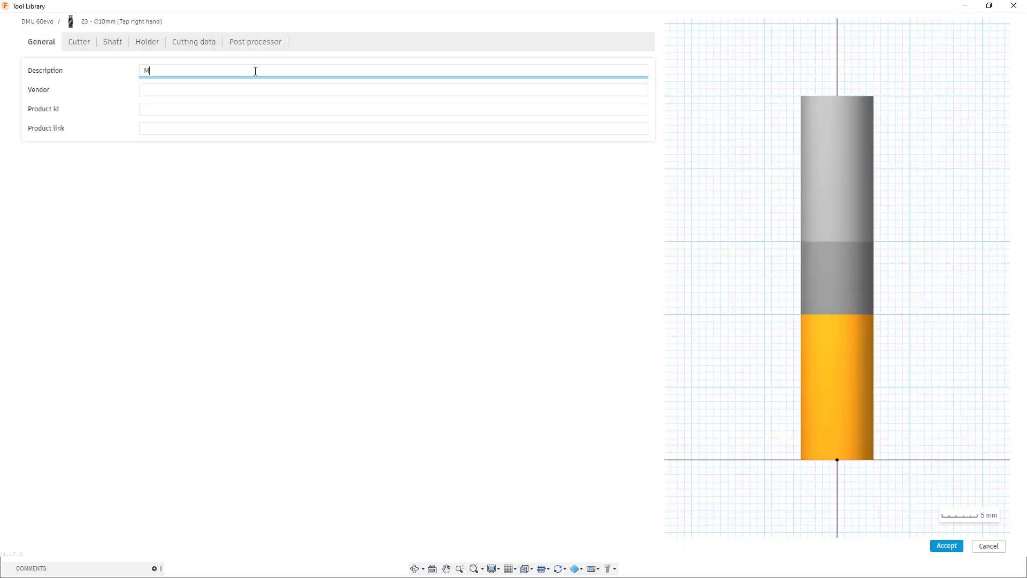
key(ctrl+a)
key(ctrl+c)
key(Tab)
key(Tab)
key(ctrl+v)
Step: Give the M6 Tap a 6 mm diameter and 80 mm overall length
click(79, 42)
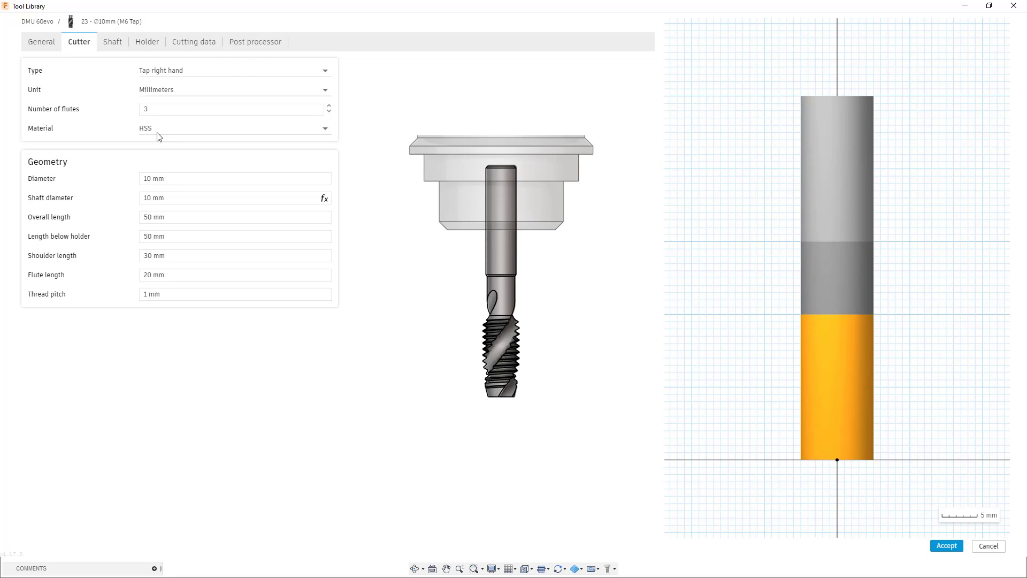
click(177, 176)
text(6)
click(184, 218)
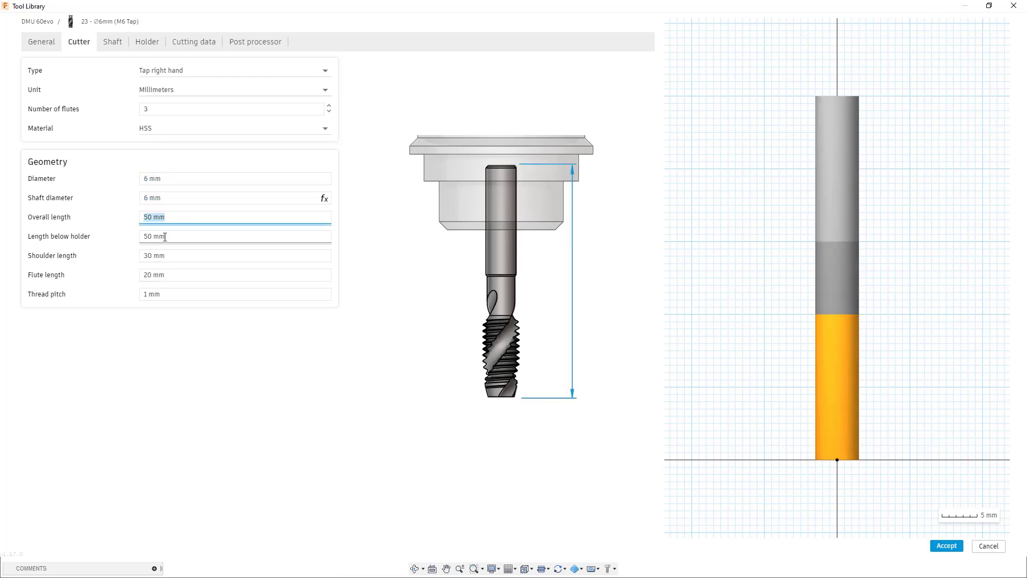
key(Tab)
click(169, 215)
text(80)
key(Tab)
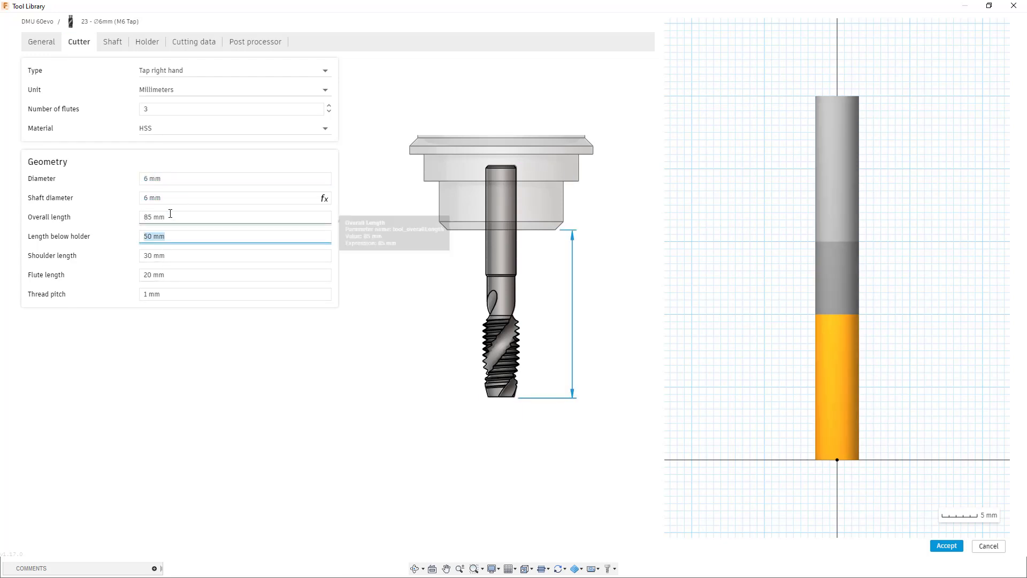
key(Tab)
Step: Assign the DMU 60evo 10MM_EM Holder to the M6 Tap and save it
click(151, 43)
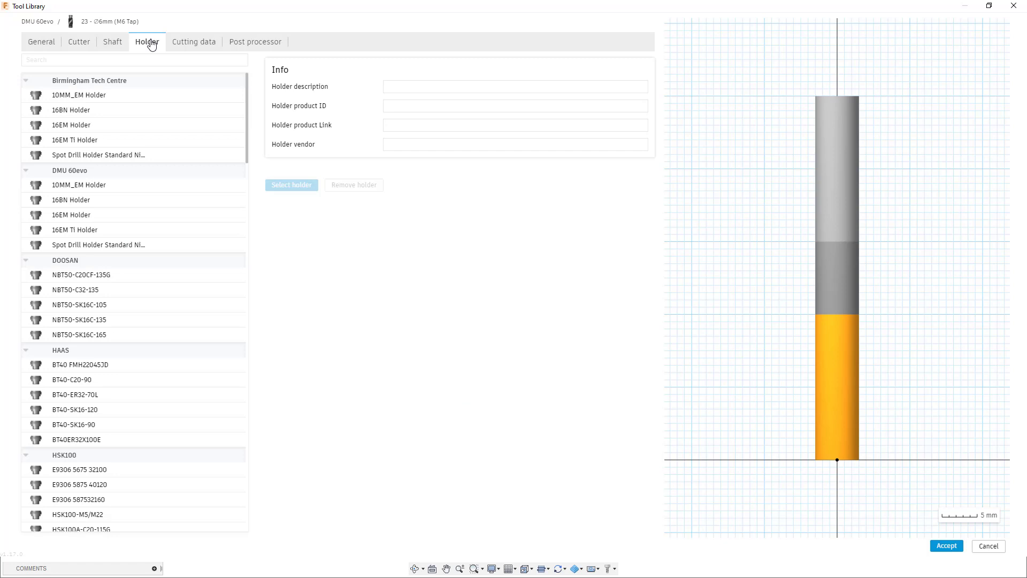
click(149, 184)
click(946, 547)
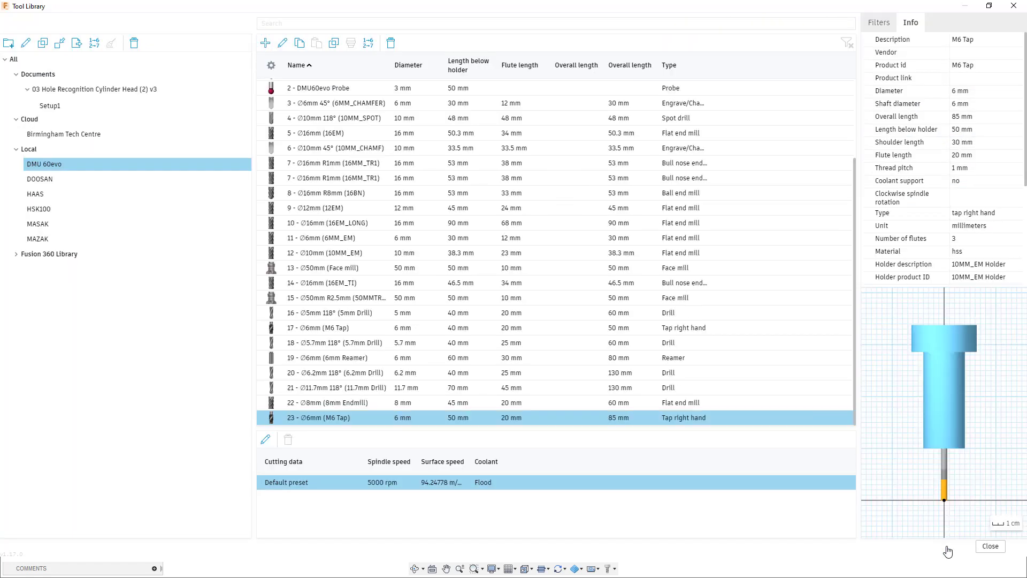
Step: Browse each Fusion 360 Library from Holders - Standard Taper Blanks through Tutorial - Metric
click(50, 253)
click(119, 269)
click(116, 284)
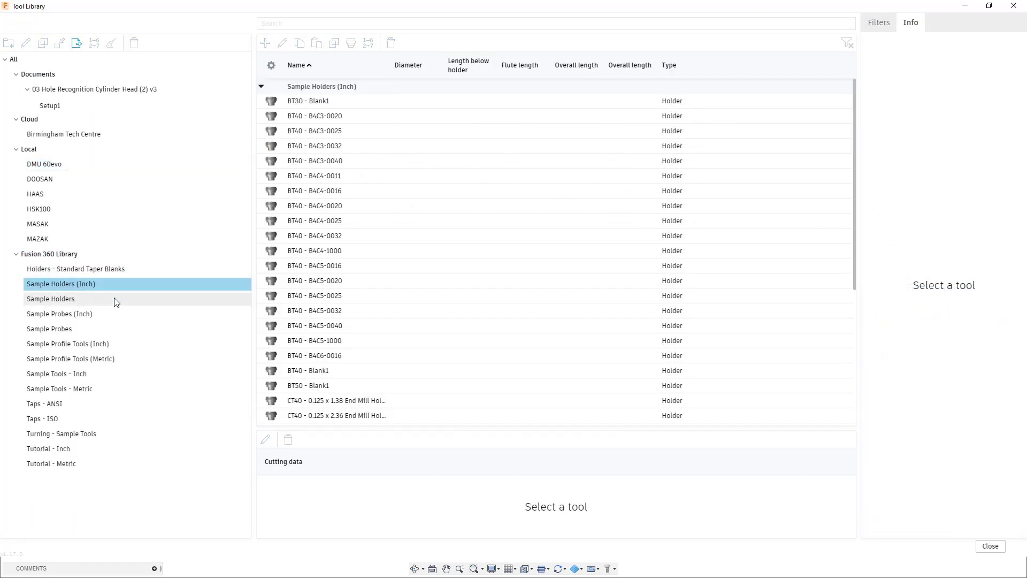
click(116, 300)
click(116, 315)
click(117, 331)
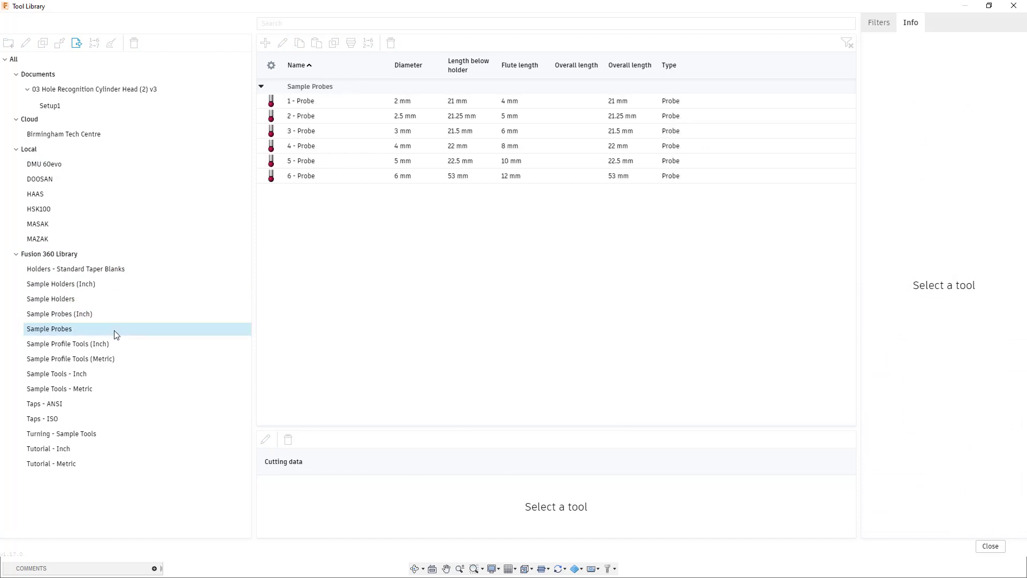
click(115, 344)
click(116, 359)
click(119, 374)
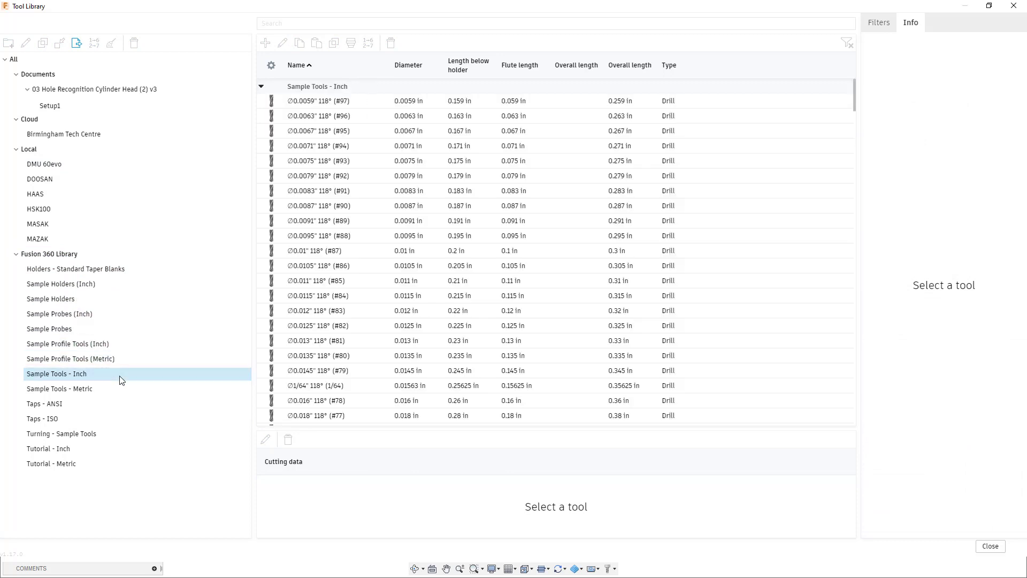
click(122, 392)
click(122, 407)
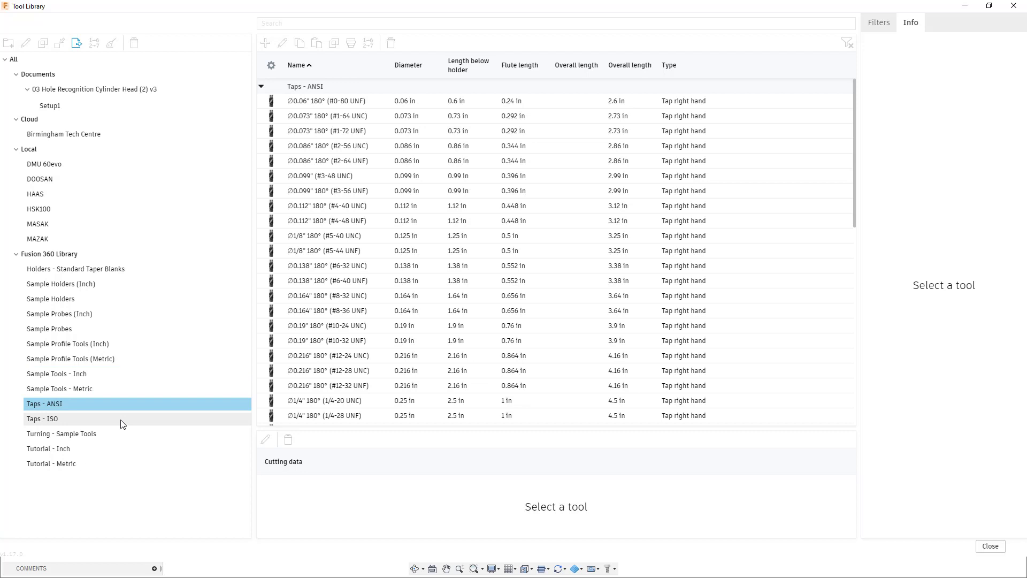
click(122, 421)
click(119, 433)
click(118, 449)
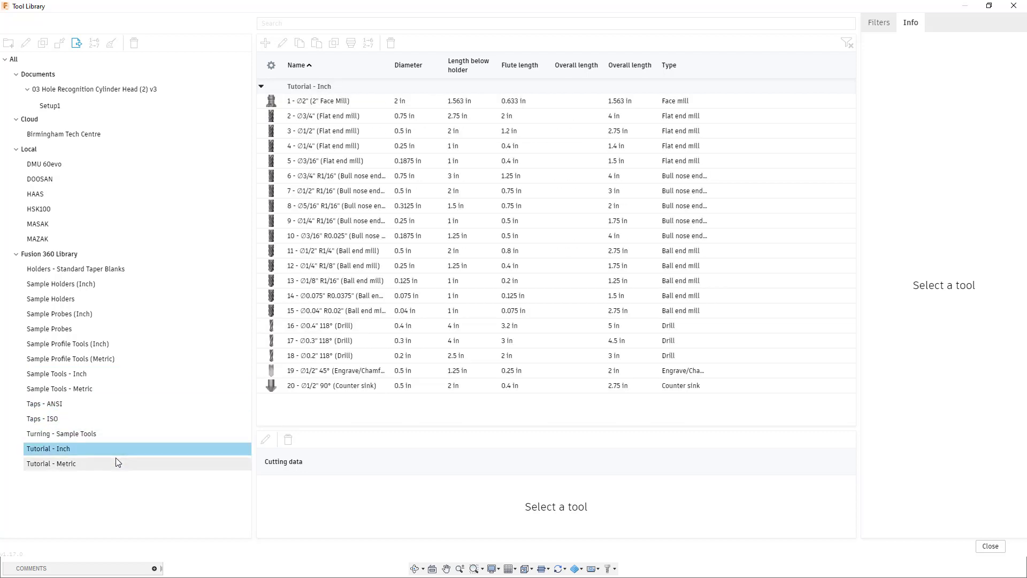
click(118, 462)
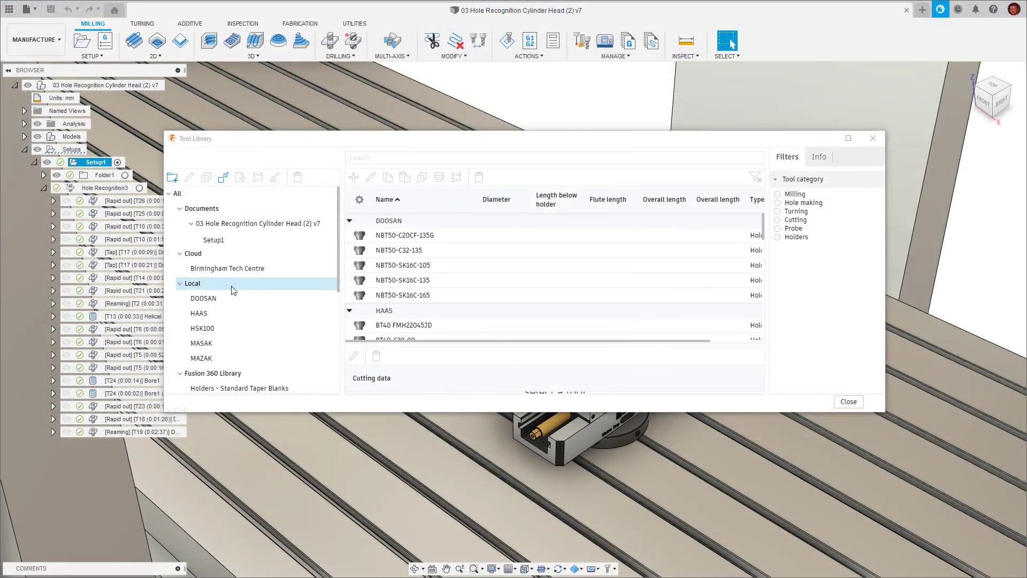
Step: Import DMU 60 evo.tools from the Tool Libraries folder into the Local libraries
right_click(231, 285)
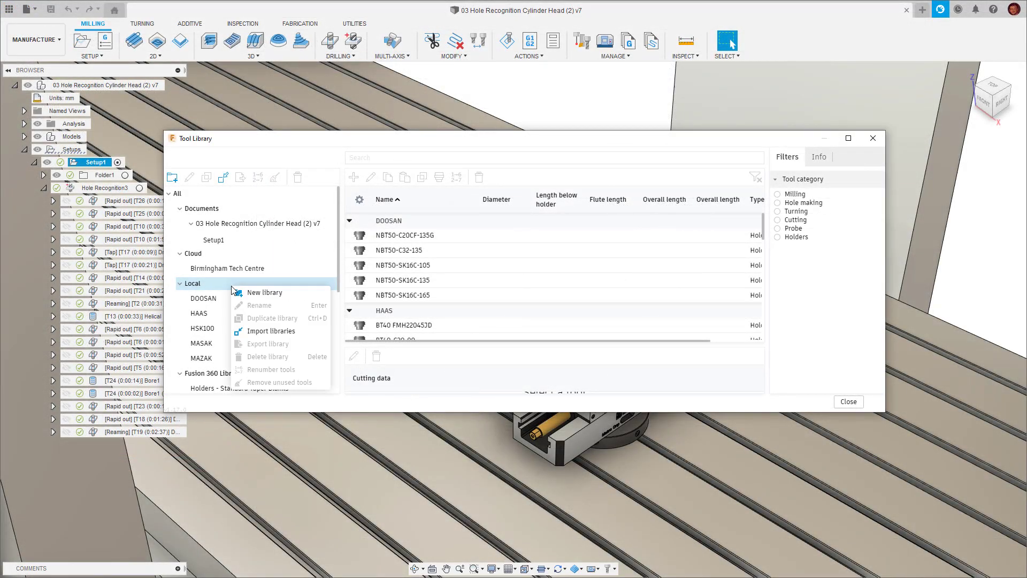
click(267, 331)
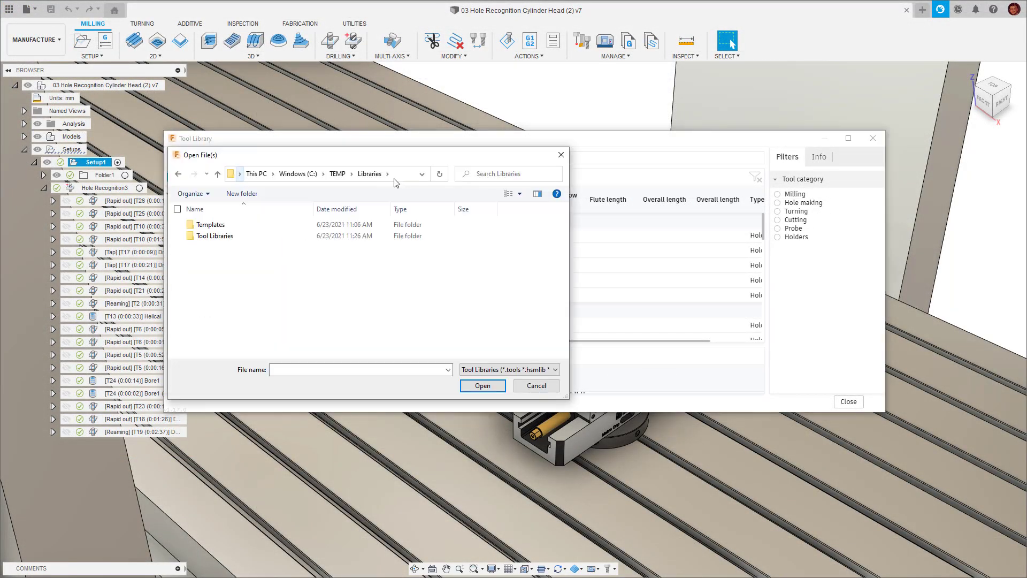
double_click(268, 234)
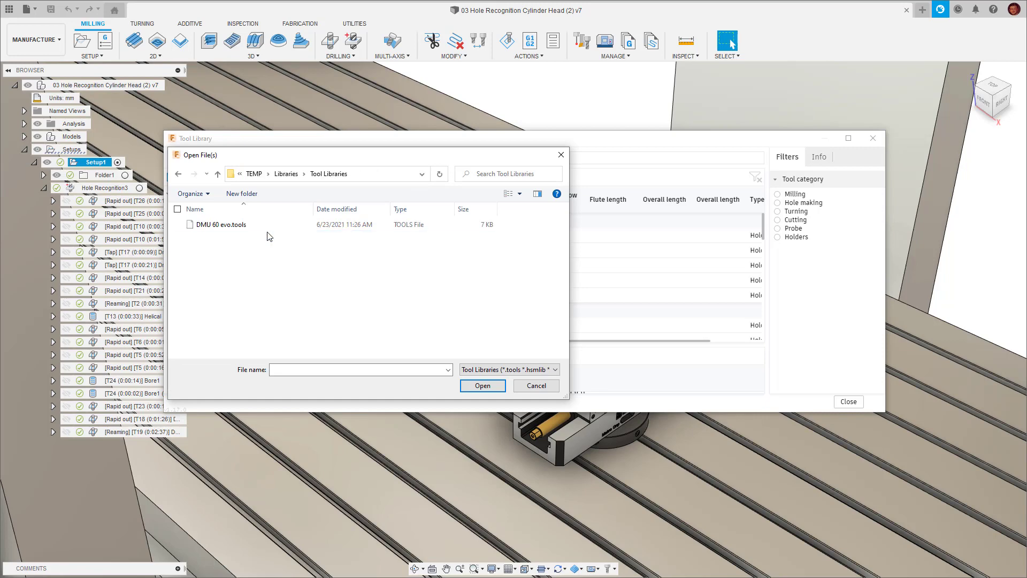
double_click(269, 226)
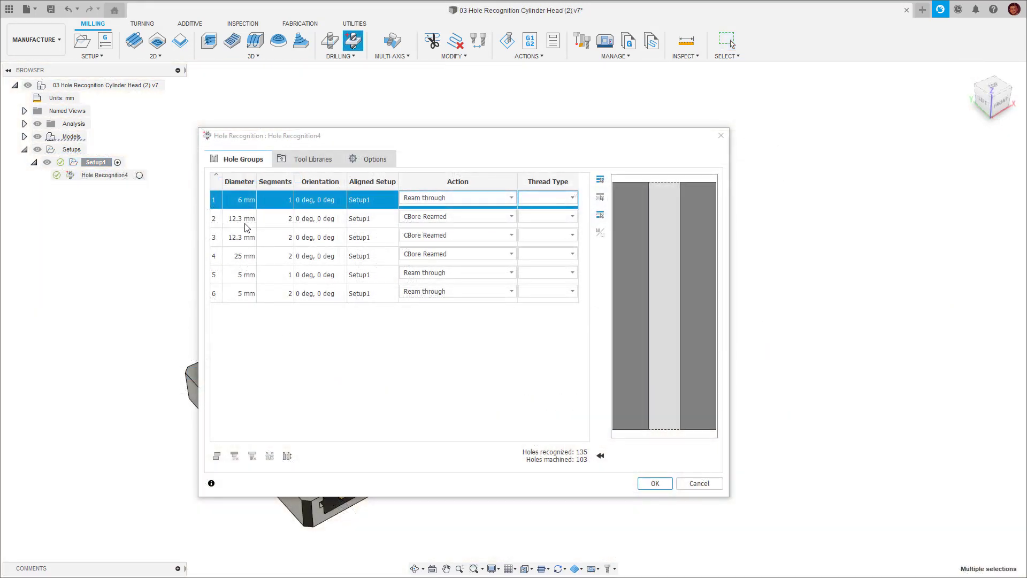
Step: Preview the 12.3 mm counterbore, 25 mm and 5 mm hole groups, returning to 12.3 mm
click(246, 220)
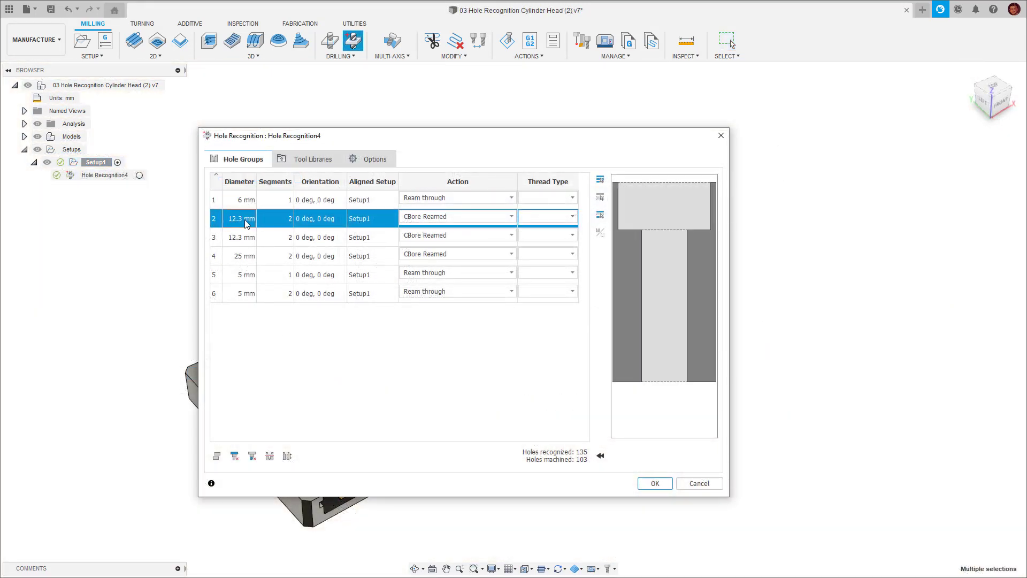
click(249, 258)
click(253, 275)
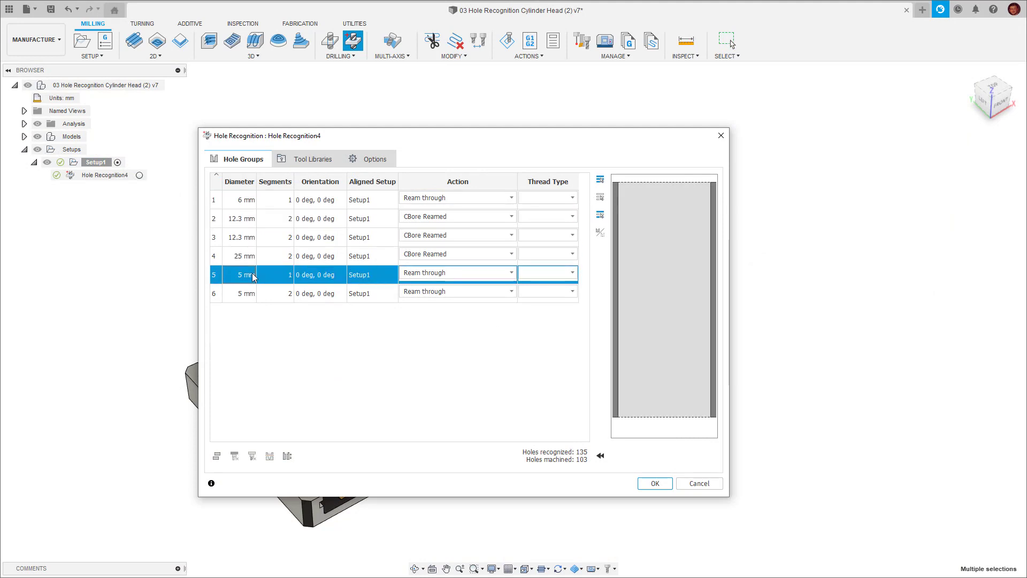
click(253, 222)
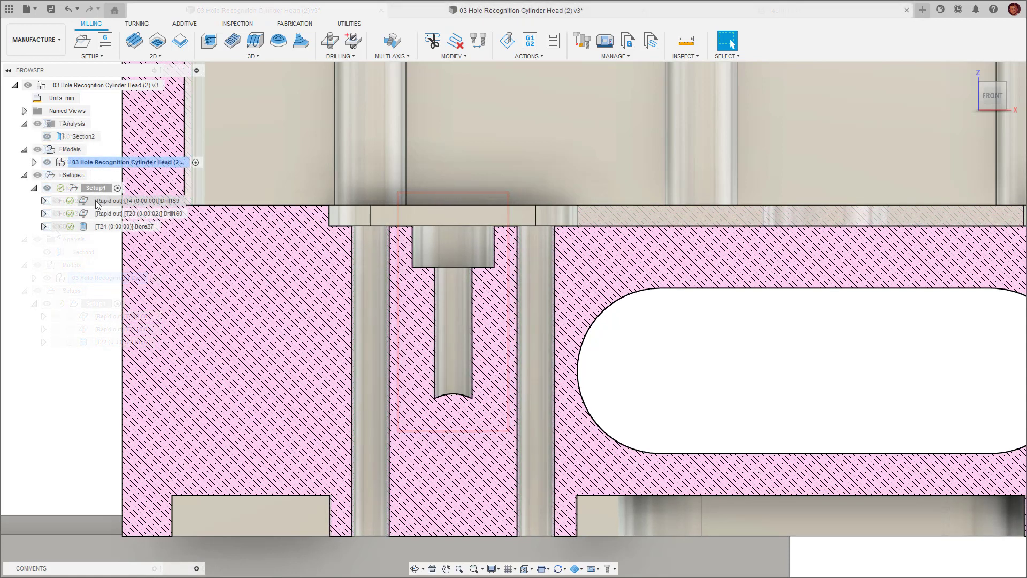
Step: Inspect the Drill159, Drill160 and Bore27 toolpaths together, then open the Template Library
click(97, 201)
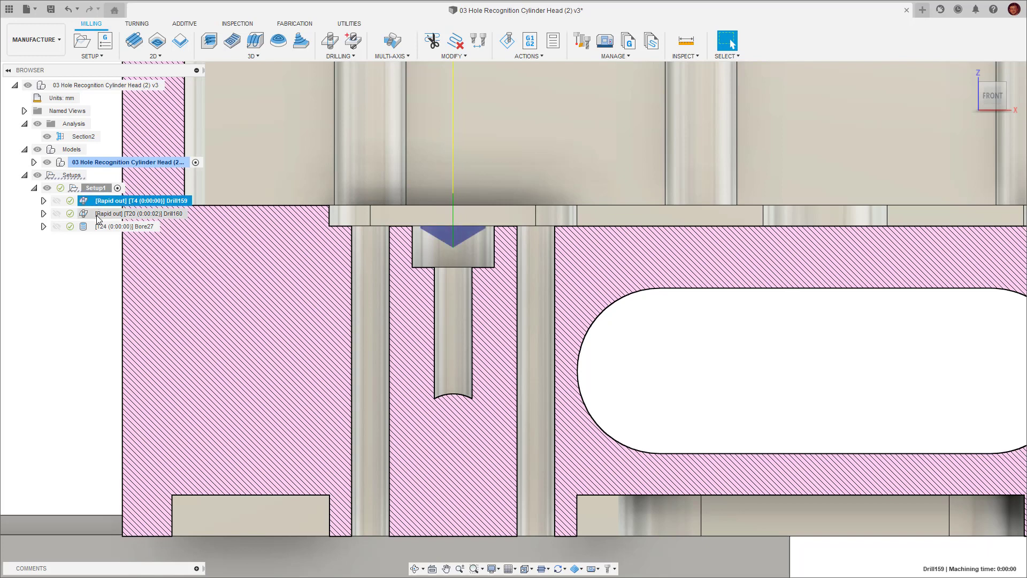
shift+click(98, 216)
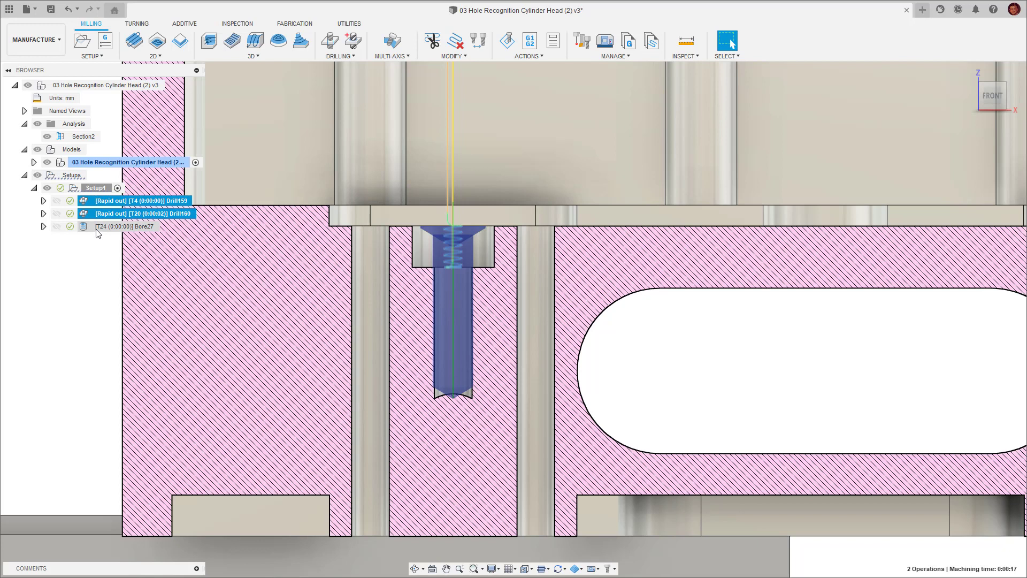
shift+click(96, 228)
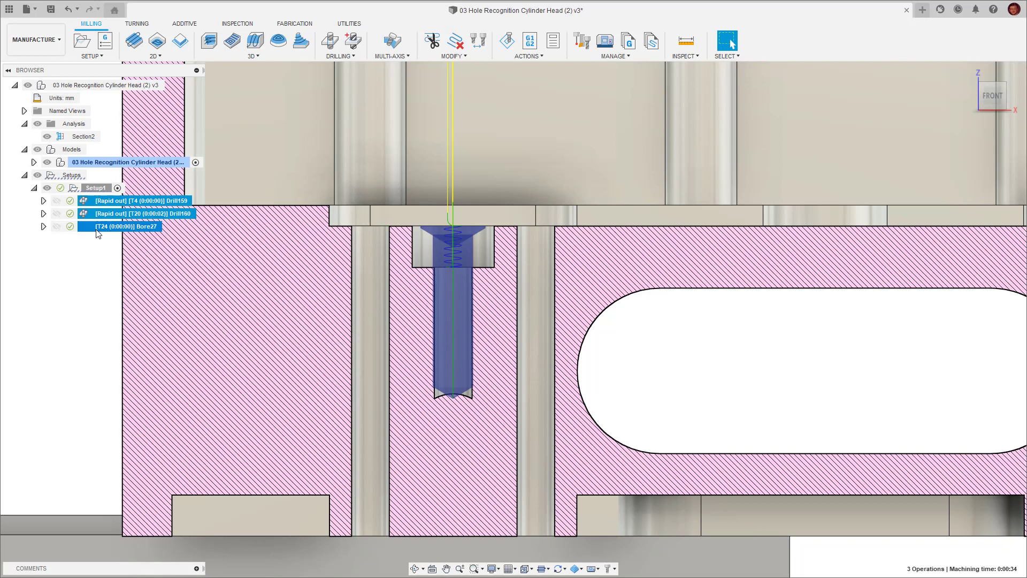
click(651, 41)
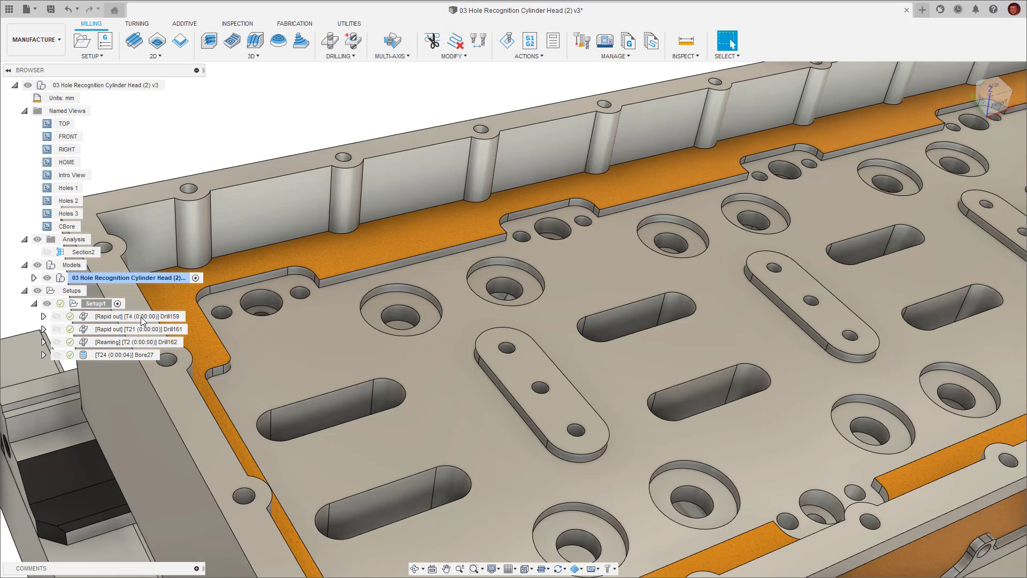
Step: Select Drill159, Drill161, the Drill162 reaming pass and Bore27 together
click(141, 317)
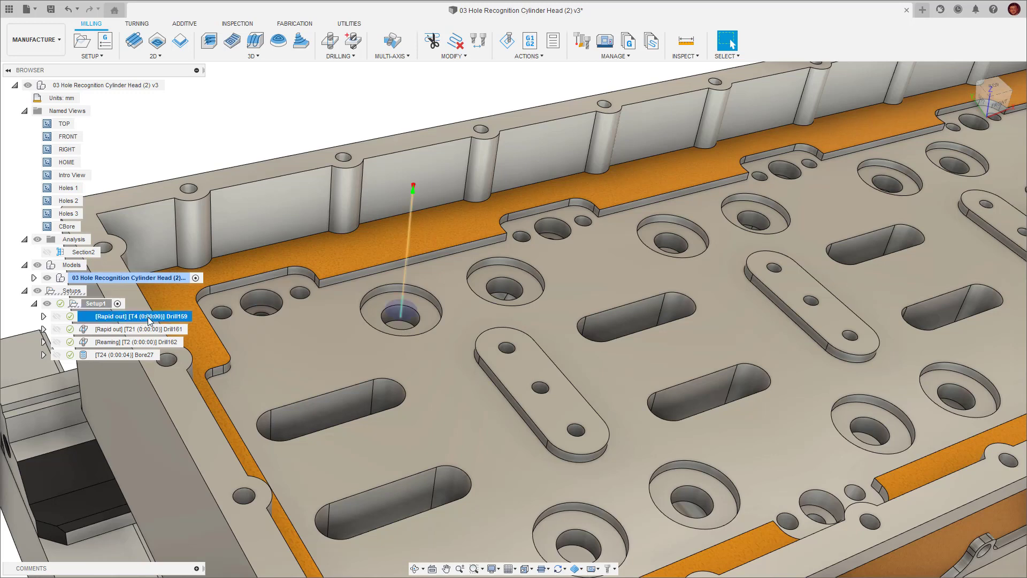
ctrl+click(153, 328)
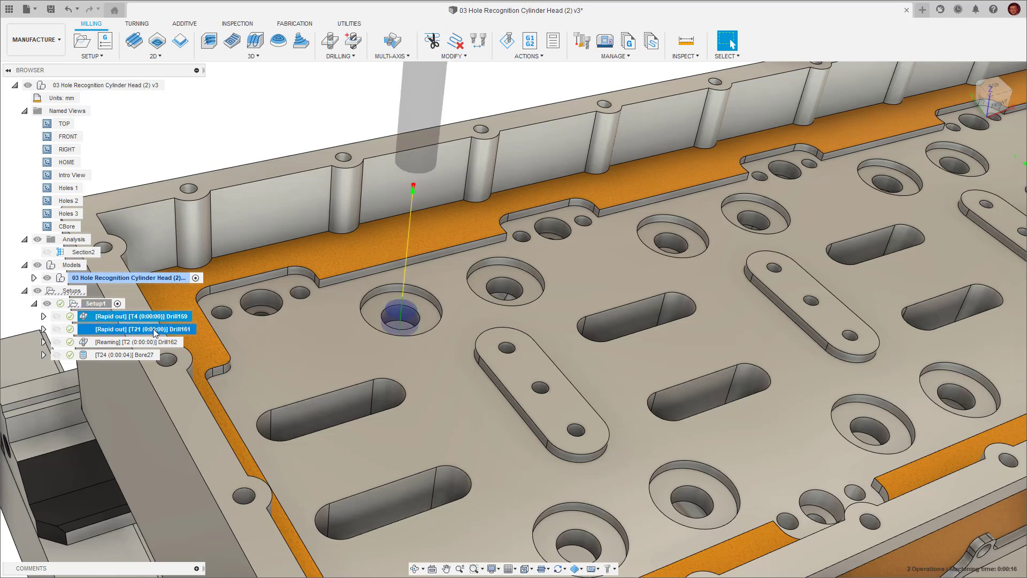
ctrl+click(153, 342)
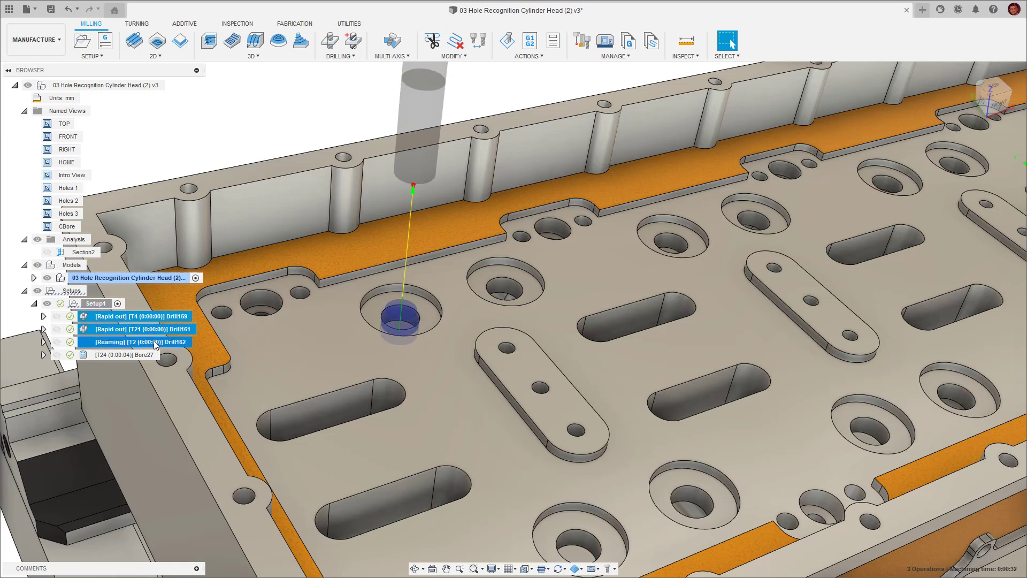
ctrl+click(147, 355)
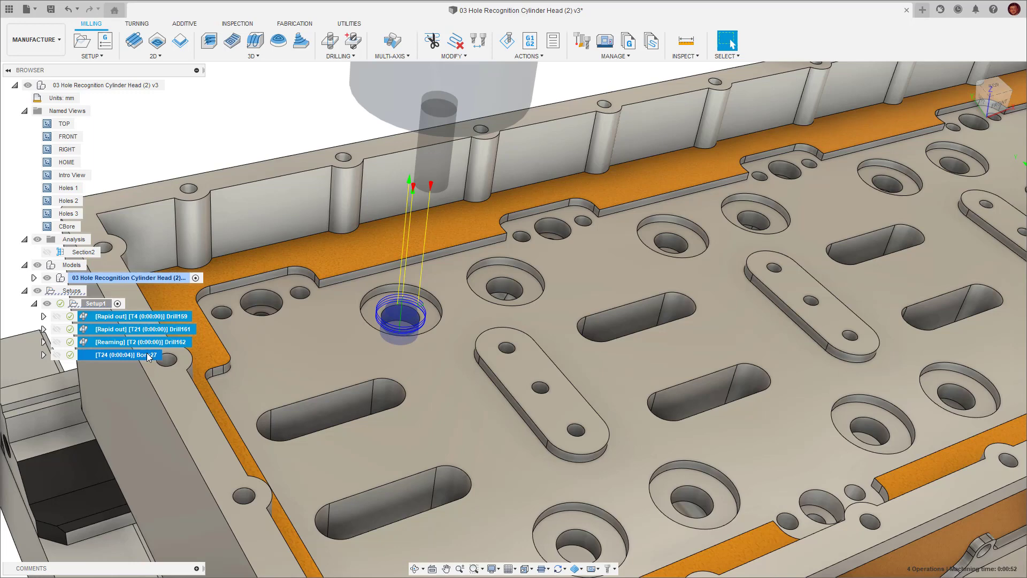
Step: Store the selected operations as a Cloud hole template named 'CBore Reamed'
right_click(149, 356)
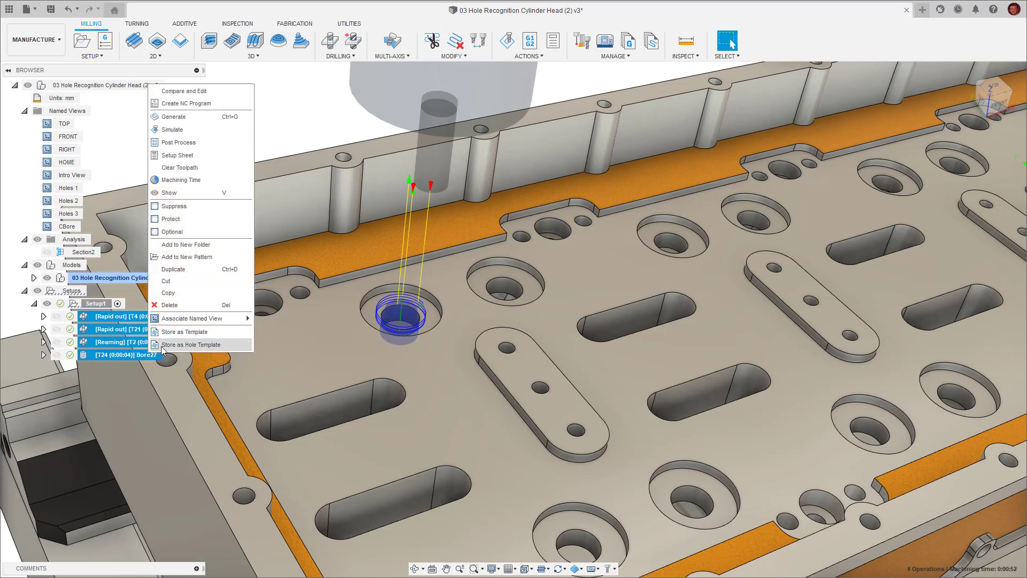
click(182, 344)
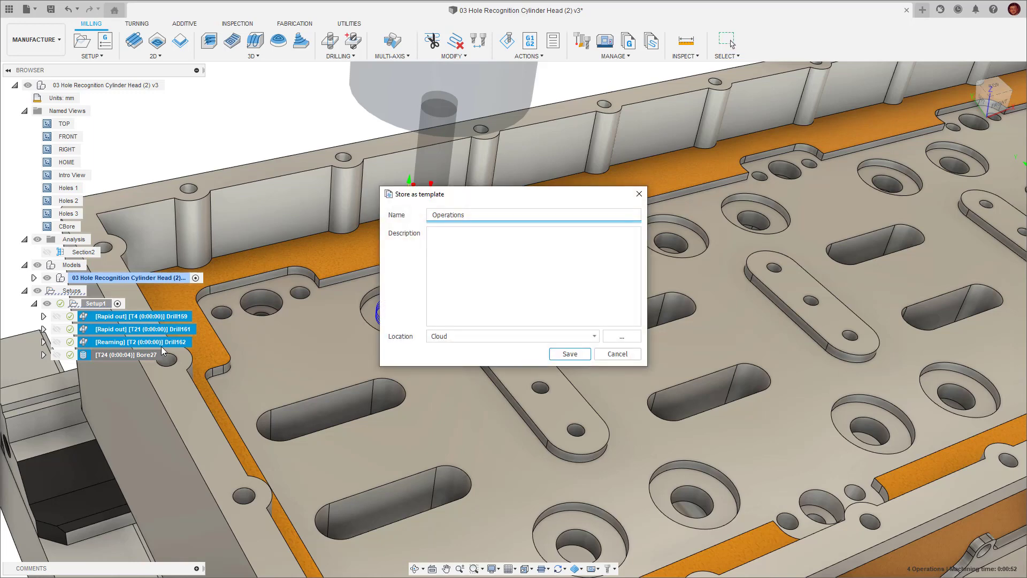
double_click(469, 217)
text(CBore Reamed)
click(593, 336)
click(592, 338)
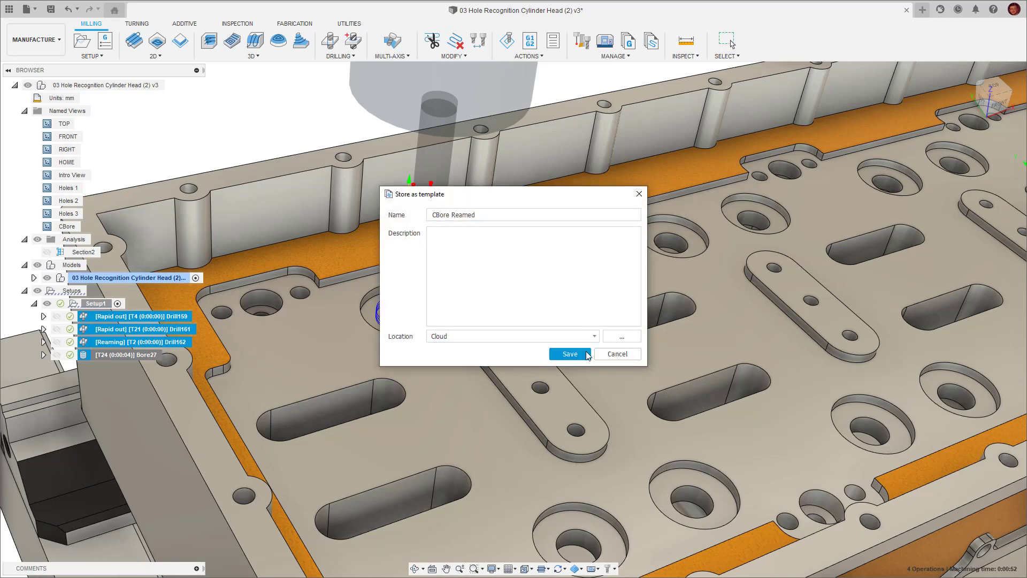
click(588, 356)
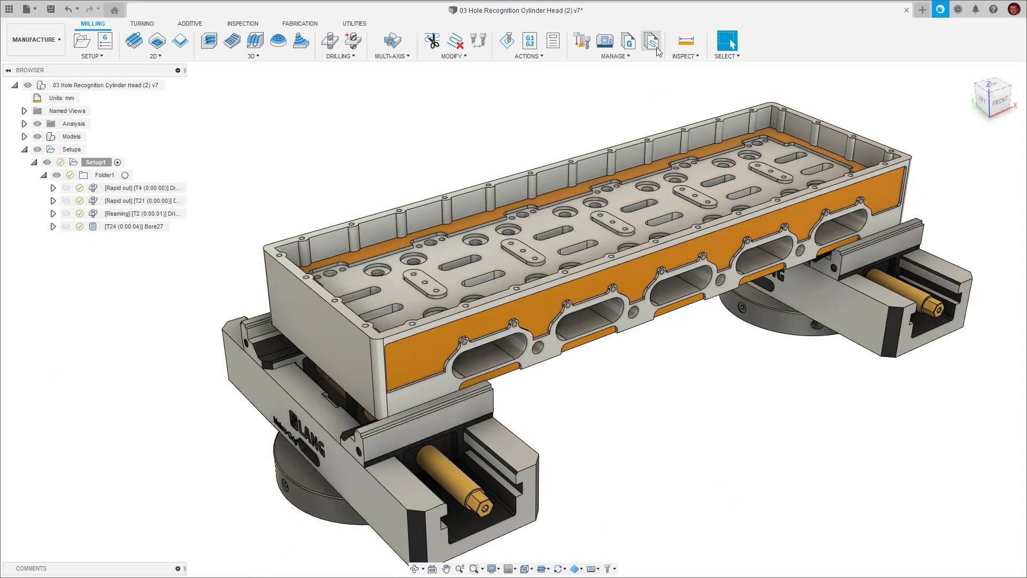
click(655, 48)
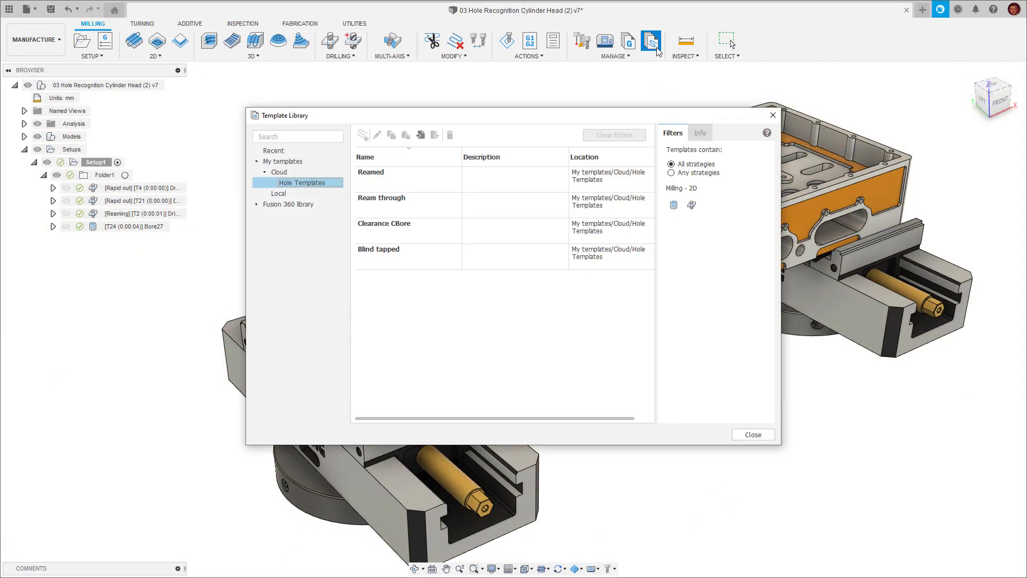
click(426, 140)
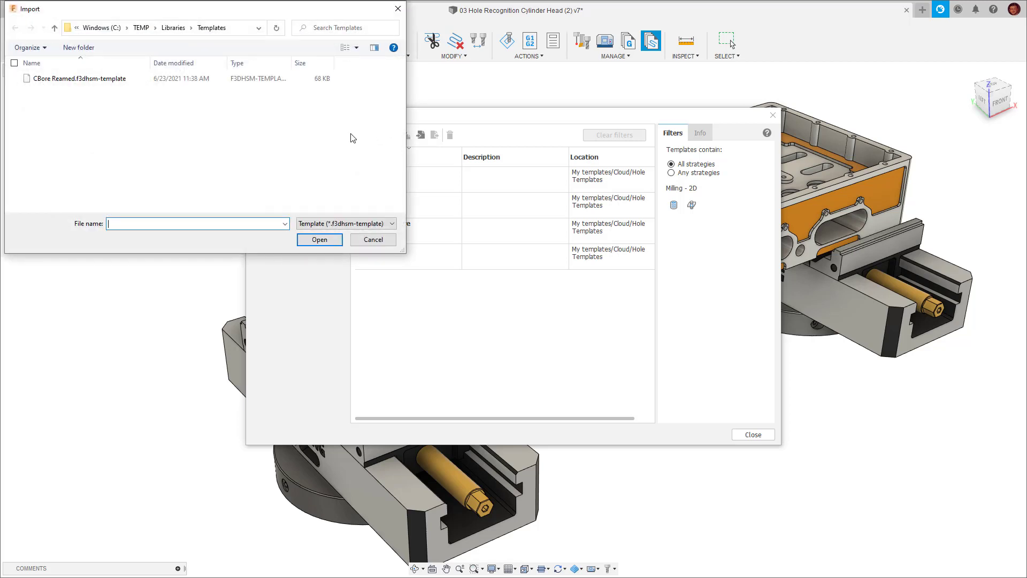
double_click(150, 79)
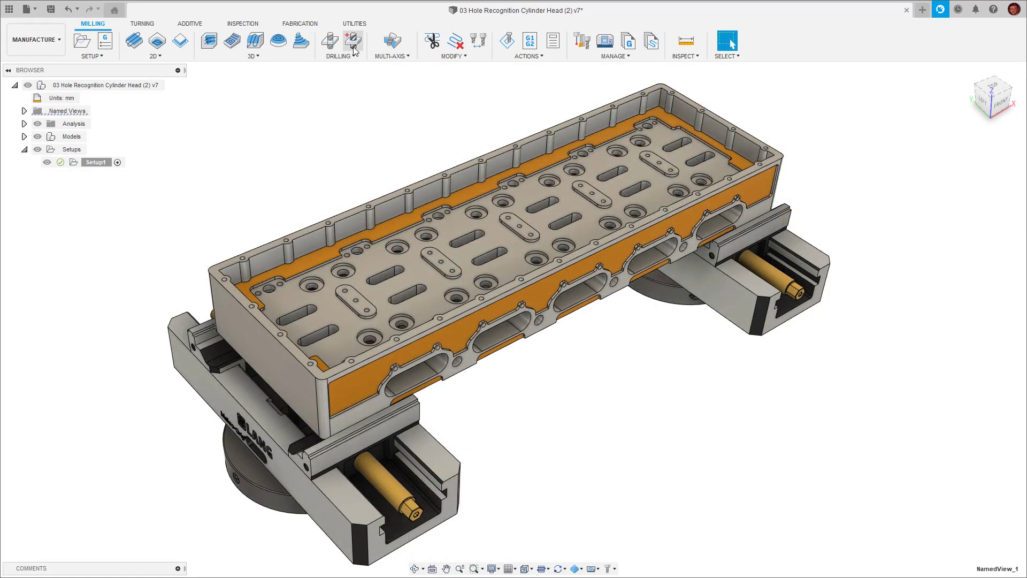
Step: Start hole recognition, keep the 6 mm group as Ream through, set 12.3 mm to Clearance CBore
click(353, 45)
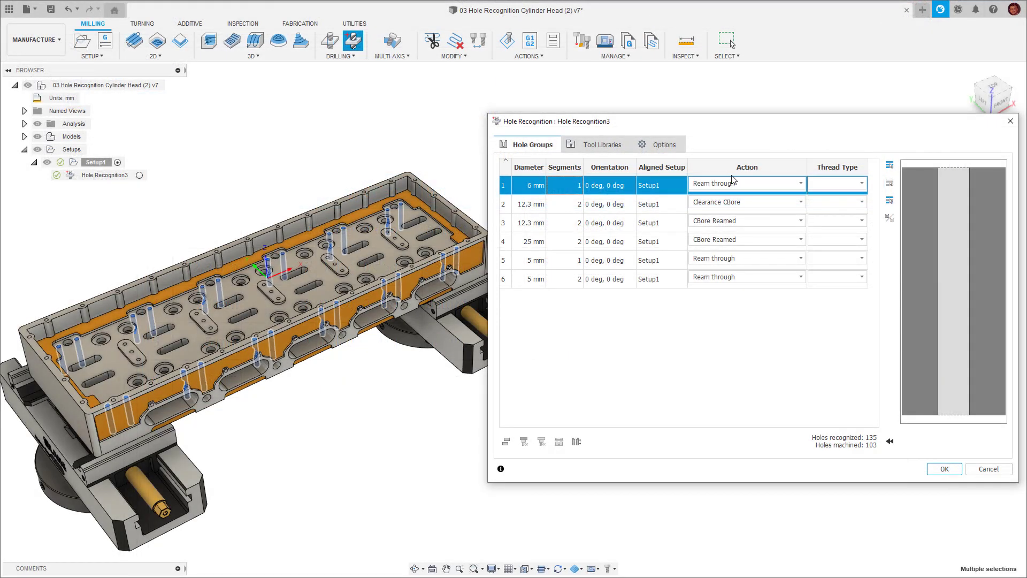
click(732, 183)
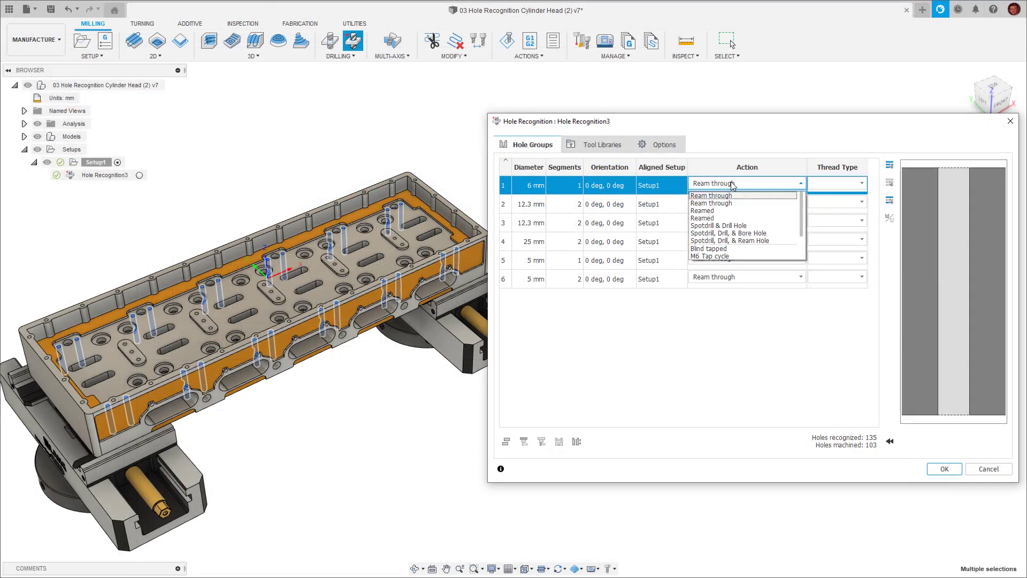
click(732, 183)
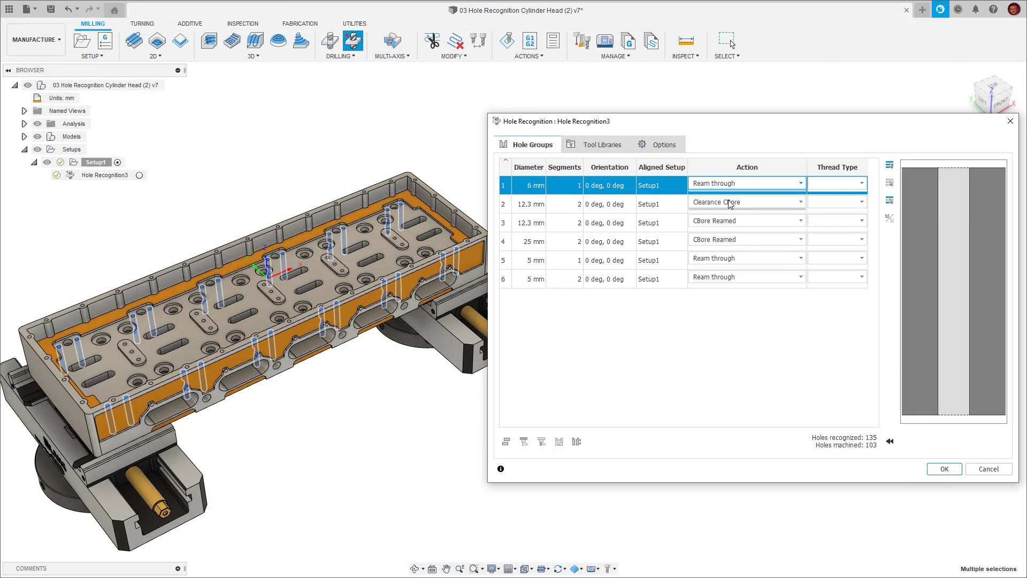
click(532, 204)
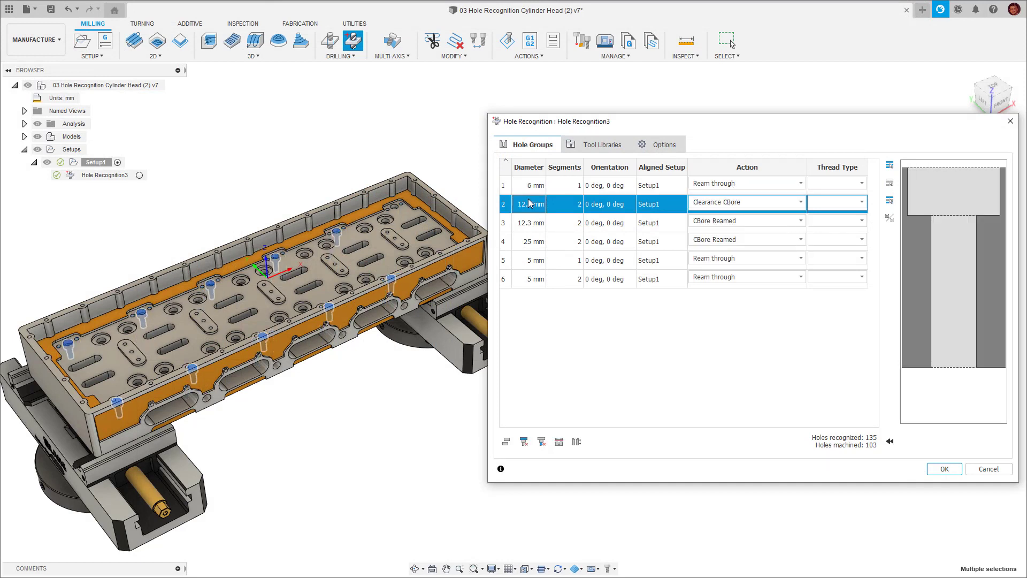
click(533, 222)
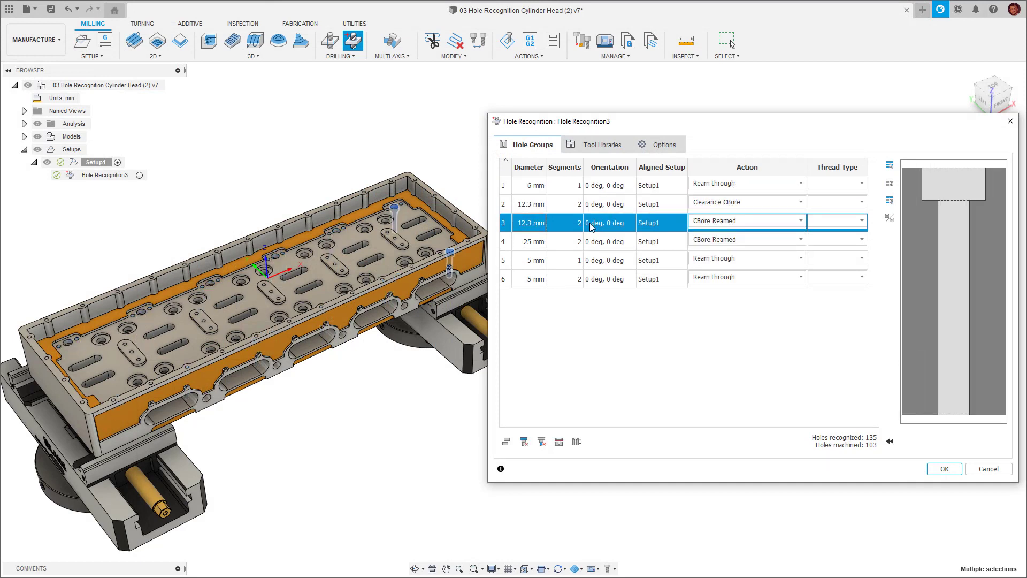
click(731, 220)
click(730, 248)
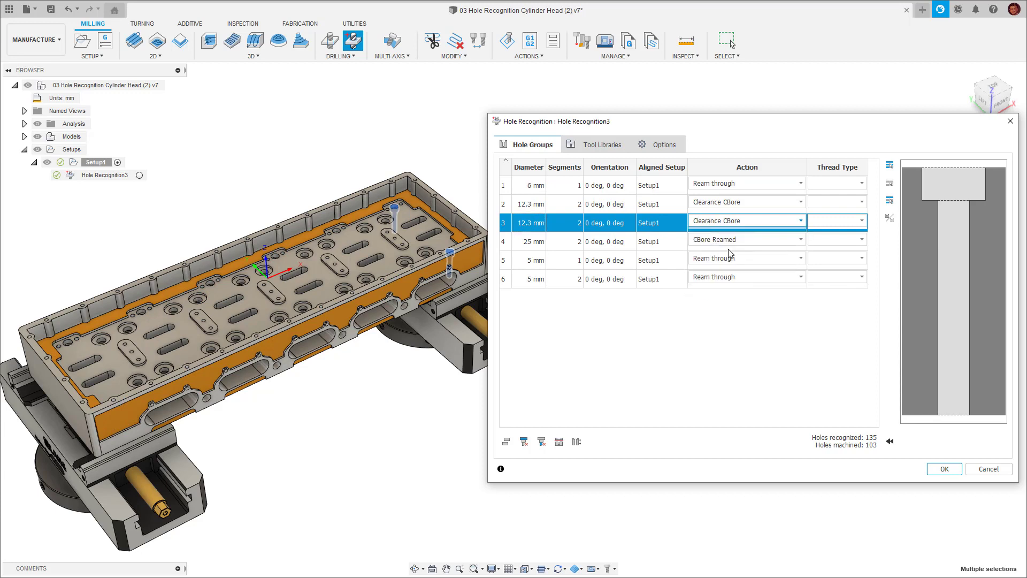
Step: Make both 5 mm hole groups Blind tapped, giving the first an M6x1 thread
click(615, 244)
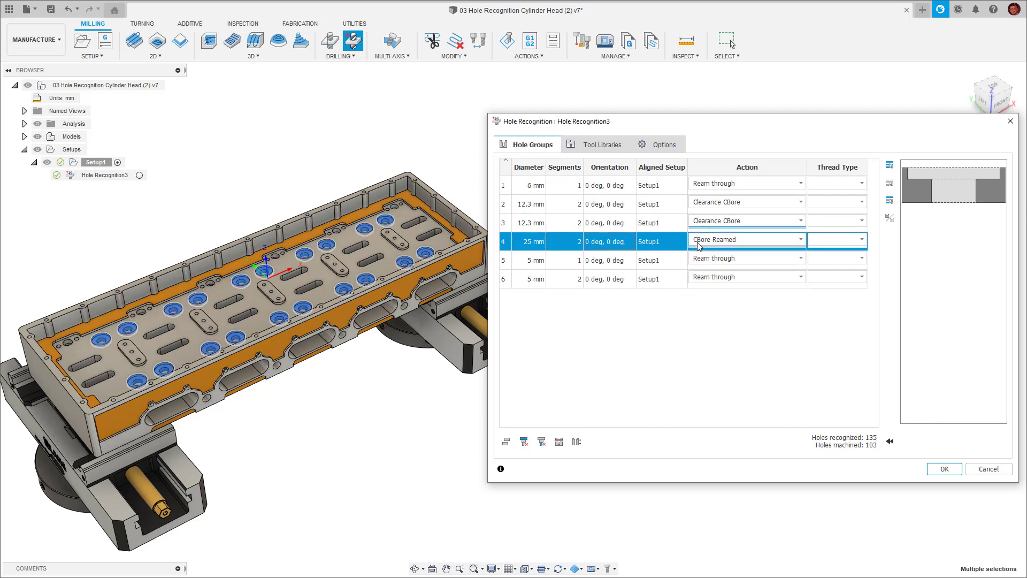
click(635, 267)
click(716, 259)
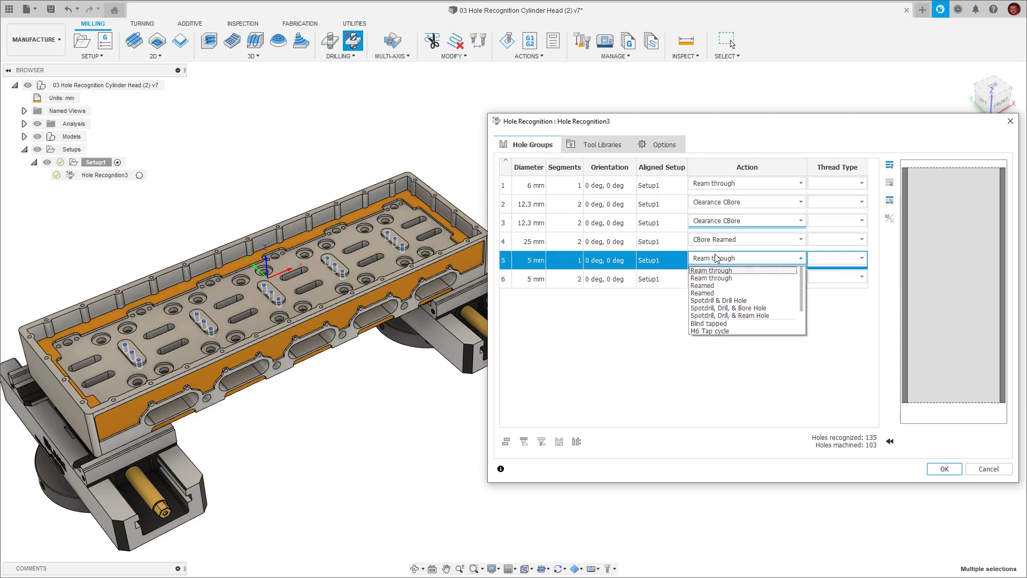
click(709, 323)
click(832, 259)
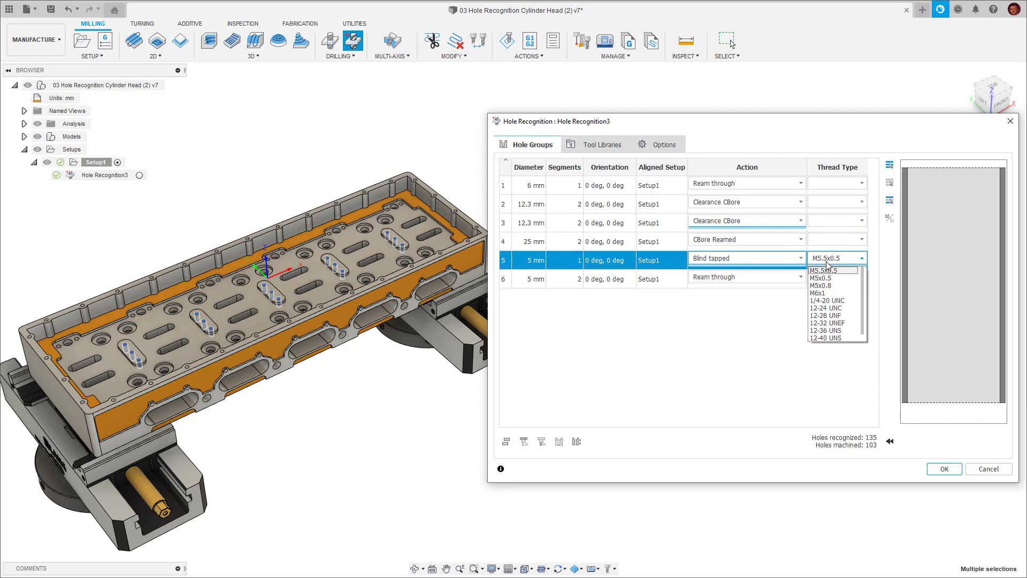
click(818, 292)
click(635, 280)
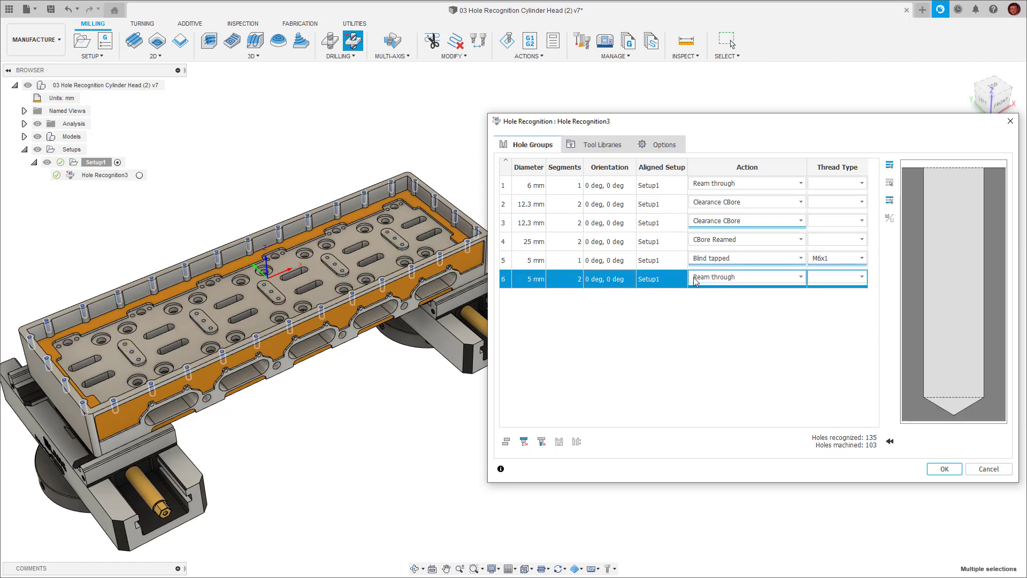
click(734, 277)
click(708, 342)
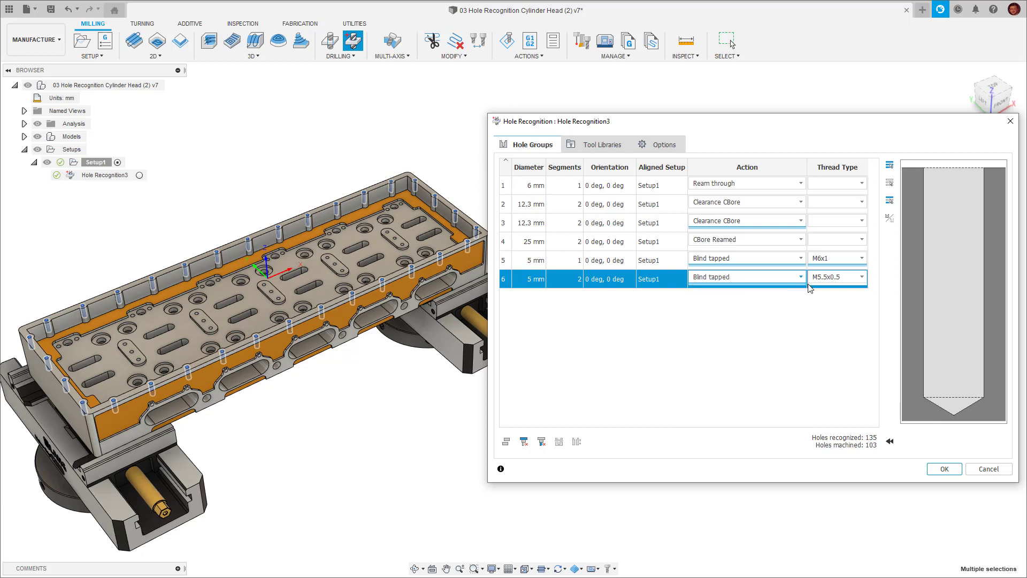
click(826, 277)
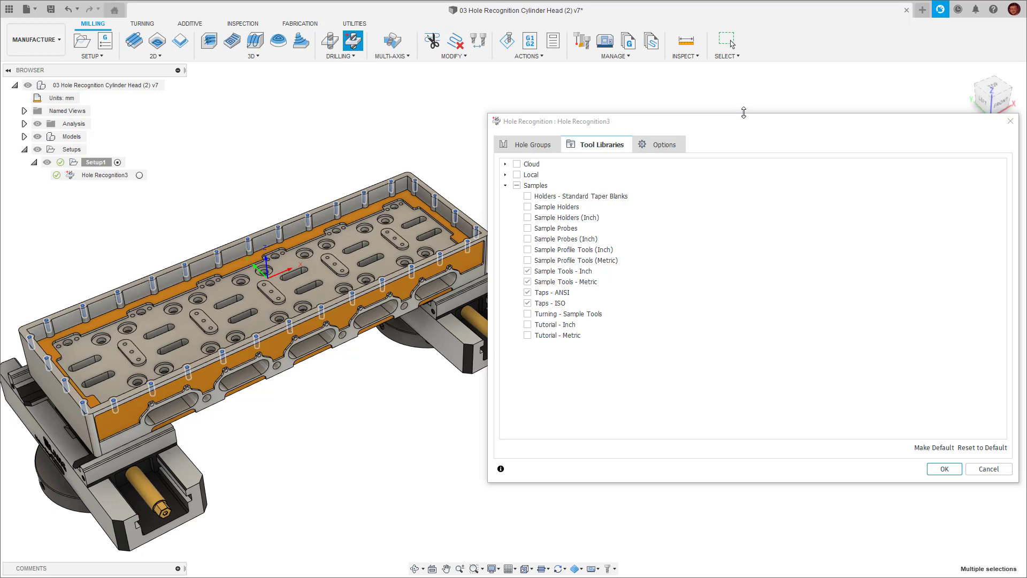
Step: Enable all Samples tool libraries for hole recognition and expand the Local libraries
click(516, 186)
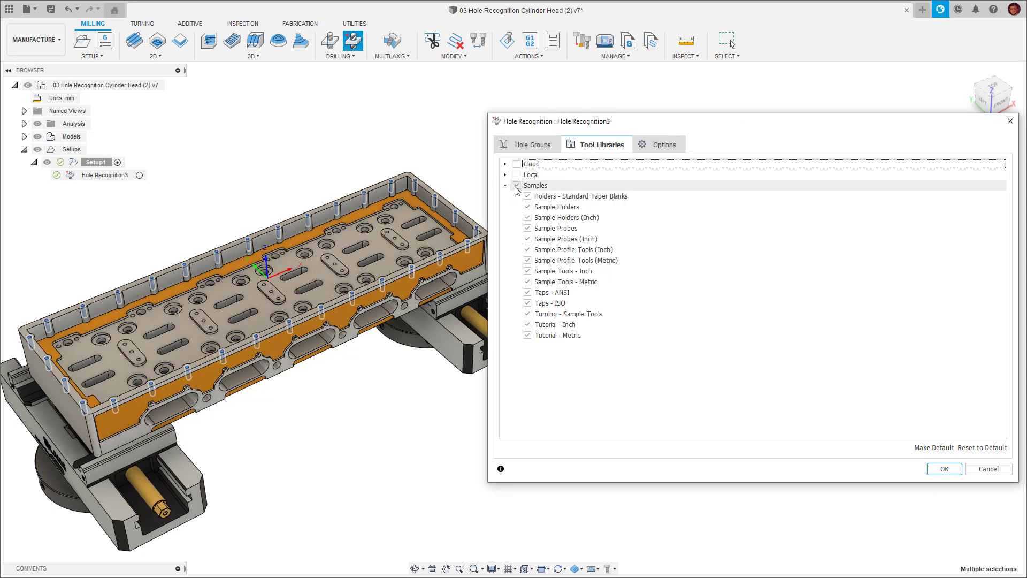
click(505, 175)
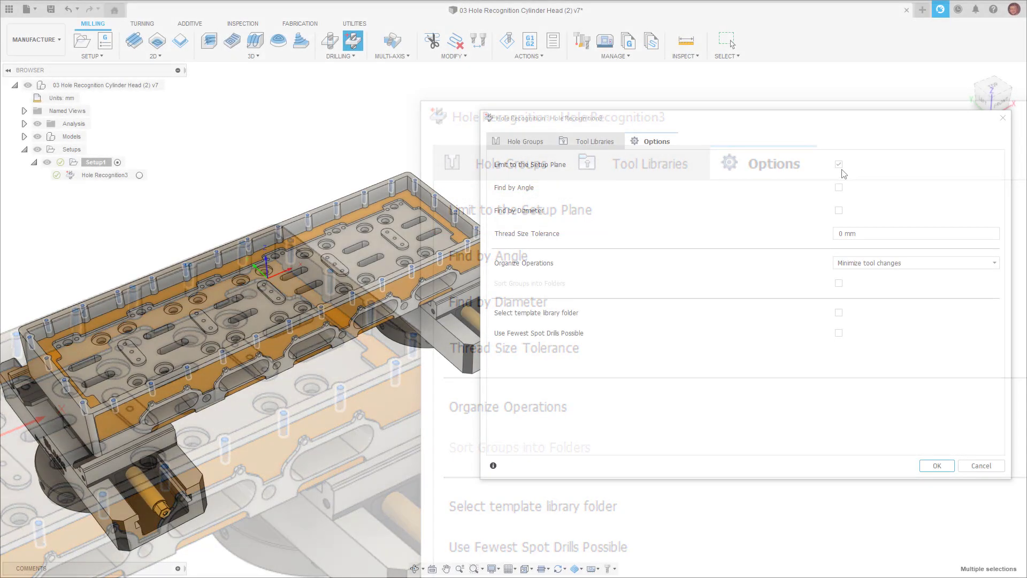
click(541, 146)
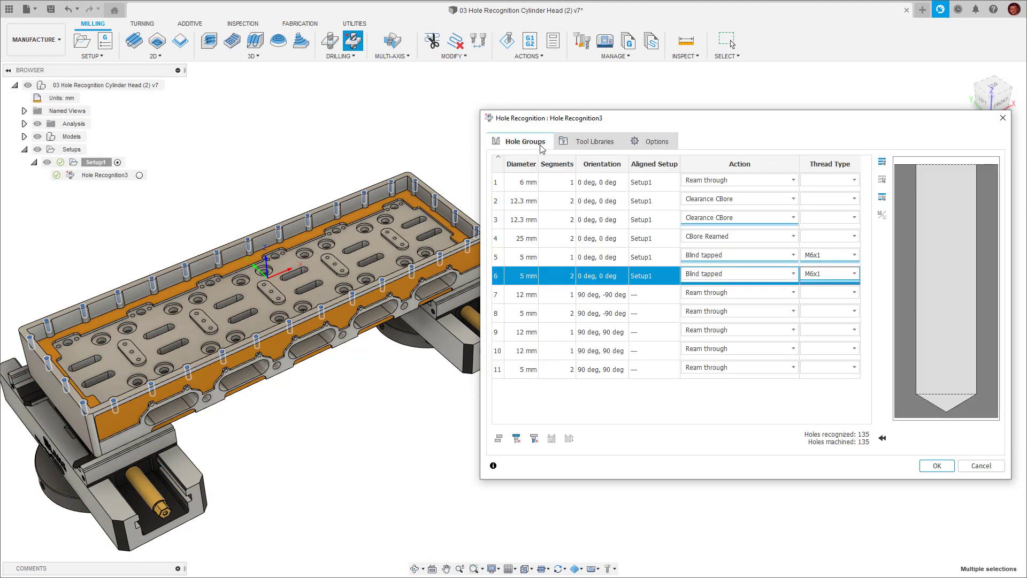
click(543, 294)
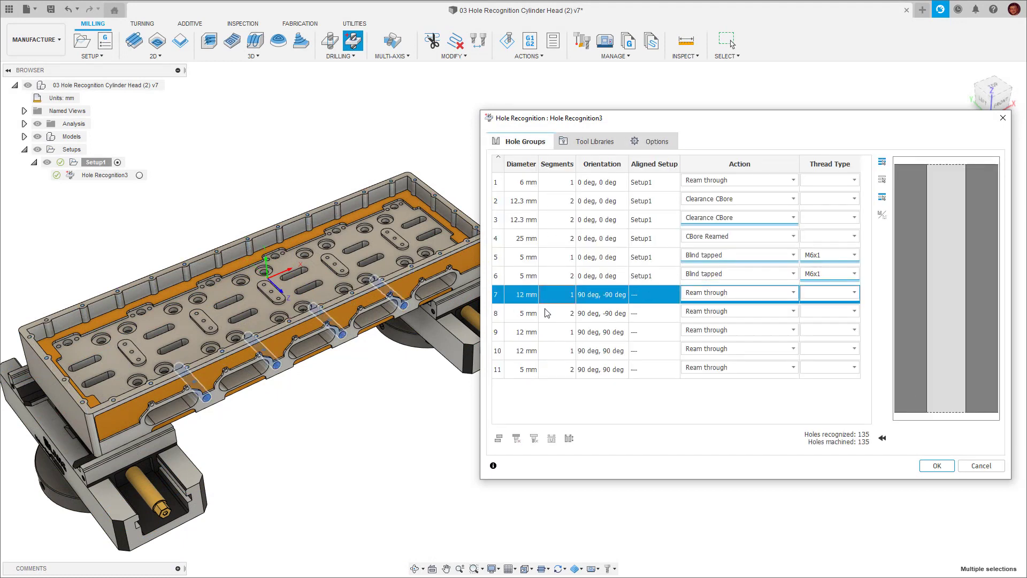
click(545, 313)
click(544, 331)
click(545, 350)
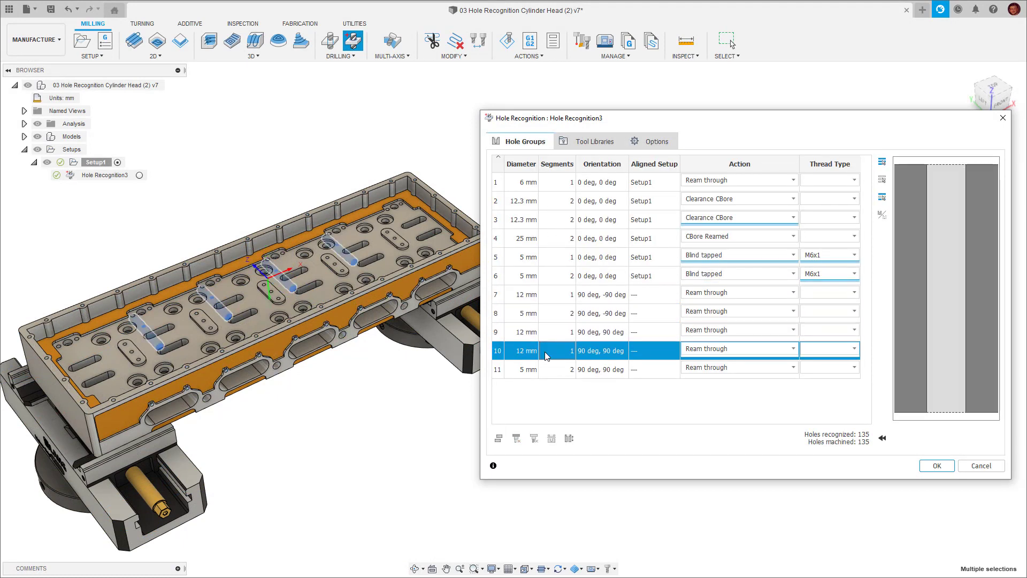
click(546, 369)
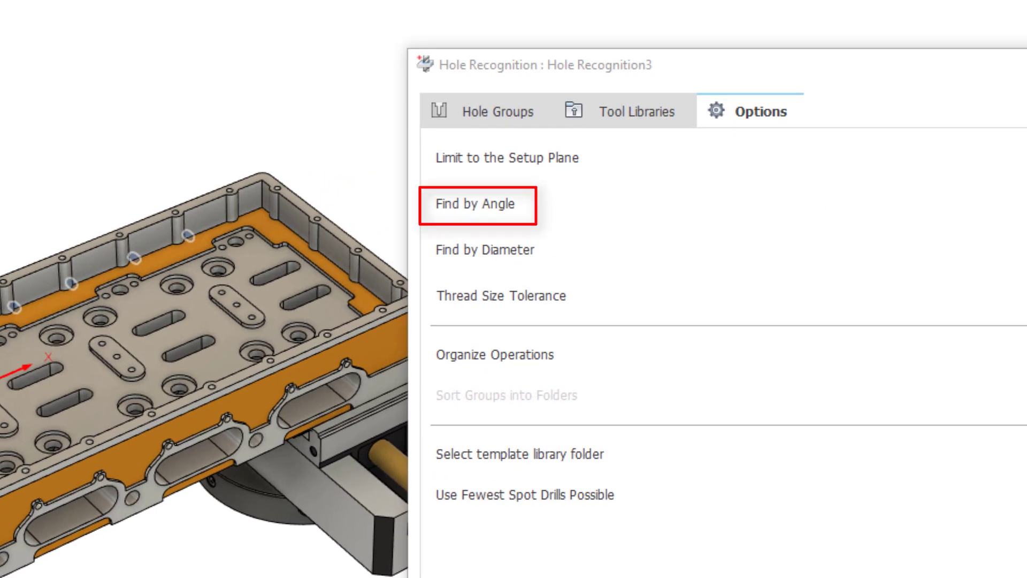
Step: Turn on Find by Angle and review the resulting 12 mm and 5 mm hole groups
click(838, 187)
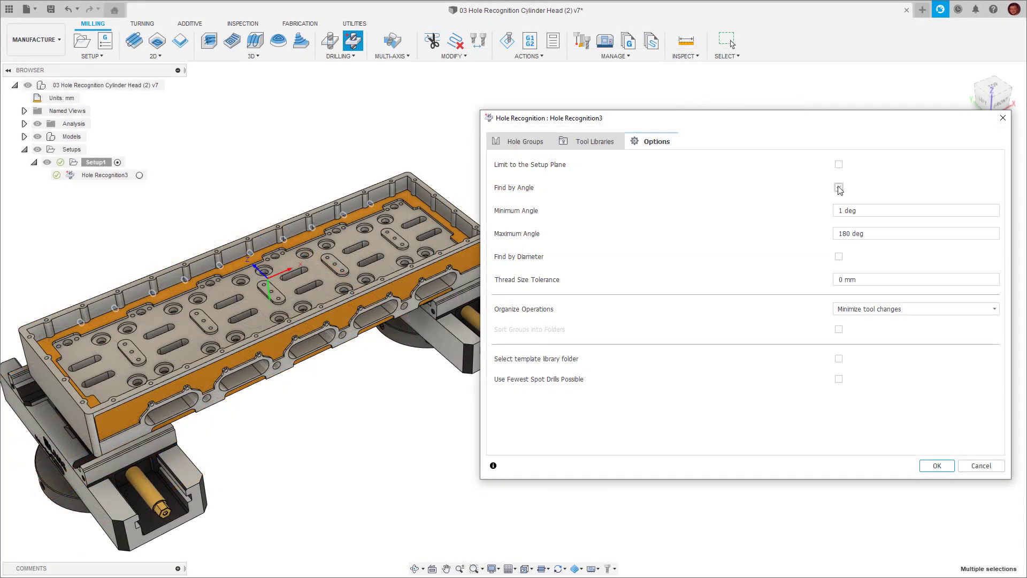
click(838, 188)
click(527, 148)
click(528, 183)
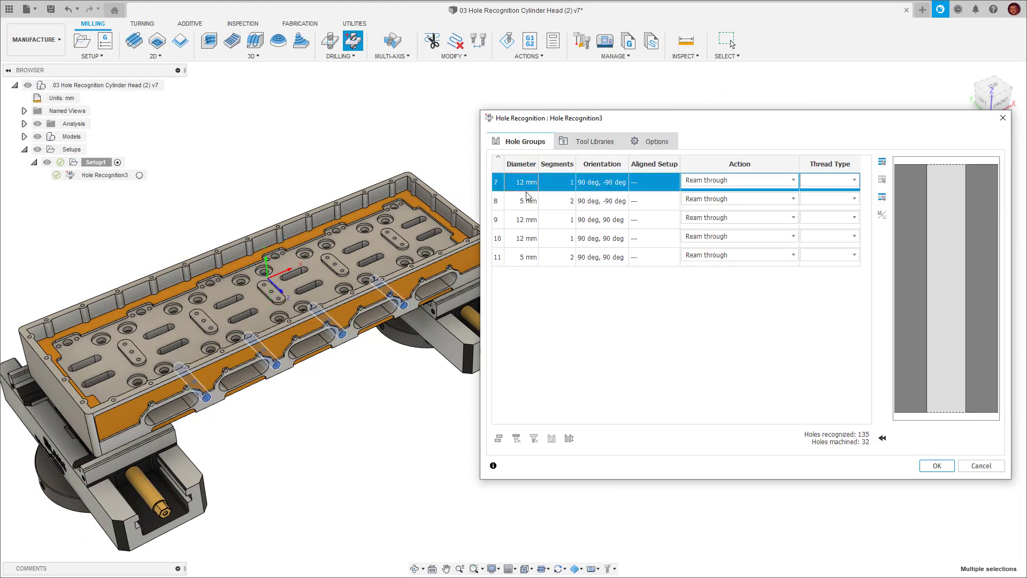
click(530, 201)
click(534, 219)
click(537, 238)
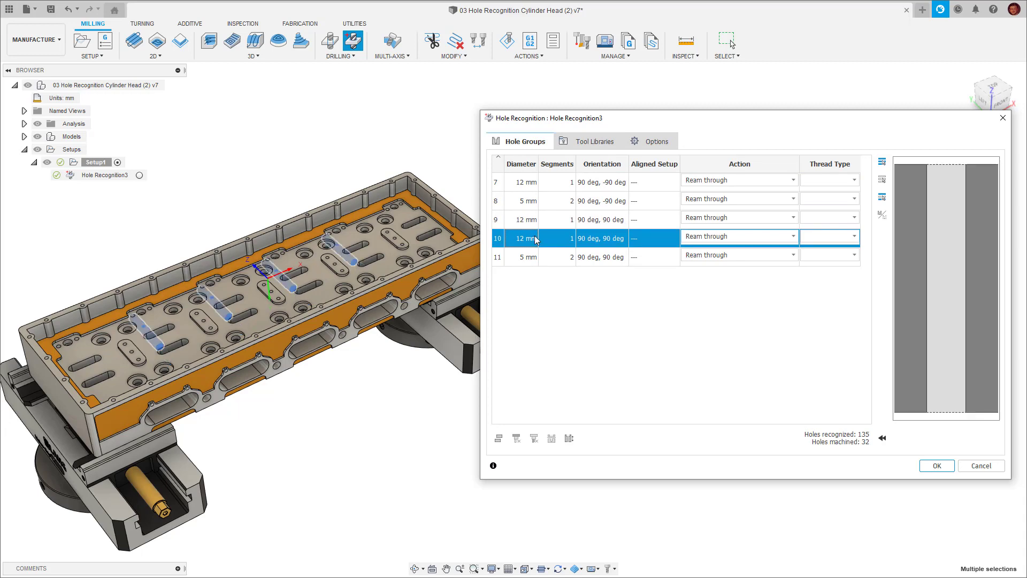
click(539, 254)
Step: Set the Maximum Diameter for hole finding to 100 mm
click(591, 141)
click(652, 142)
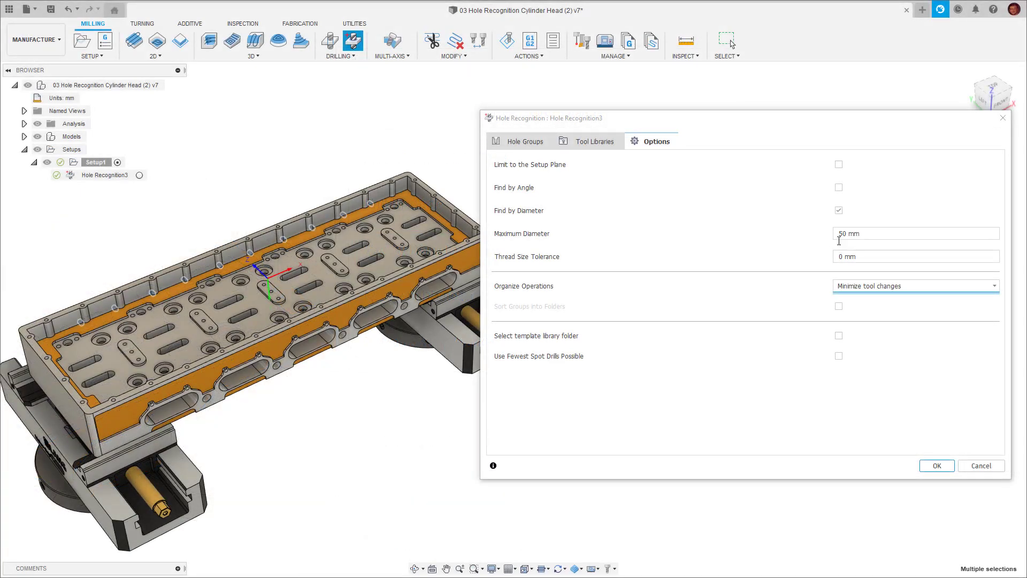
double_click(843, 234)
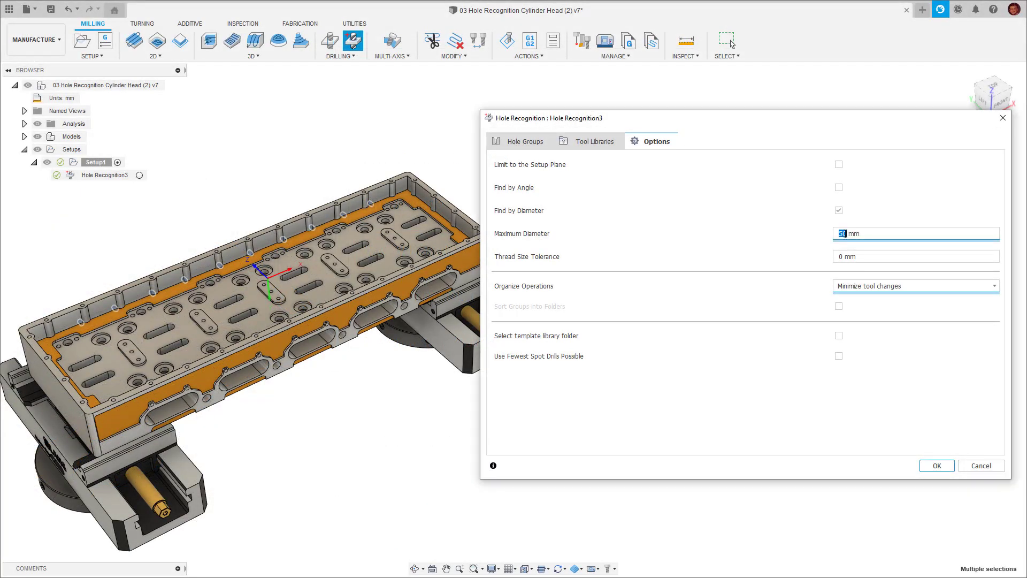
text(100)
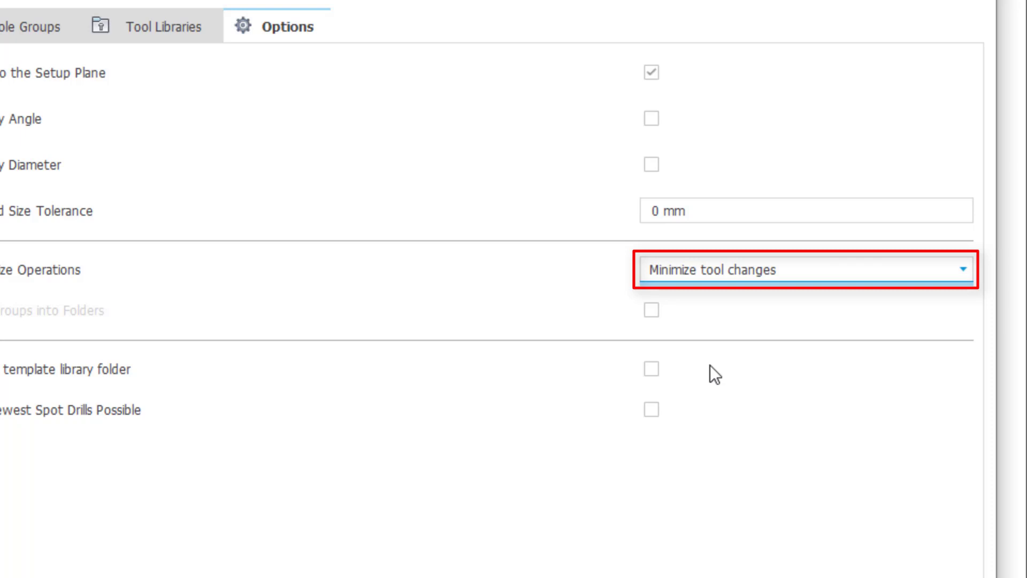
Step: Switch the hole recognition Organize Operations setting from minimizing tool changes to Group by size
click(728, 286)
click(728, 304)
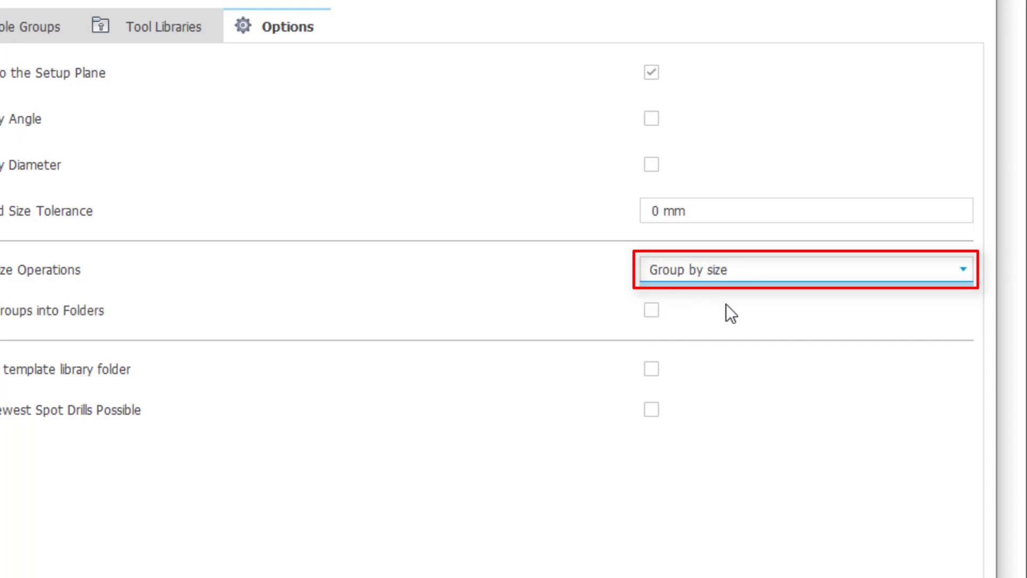